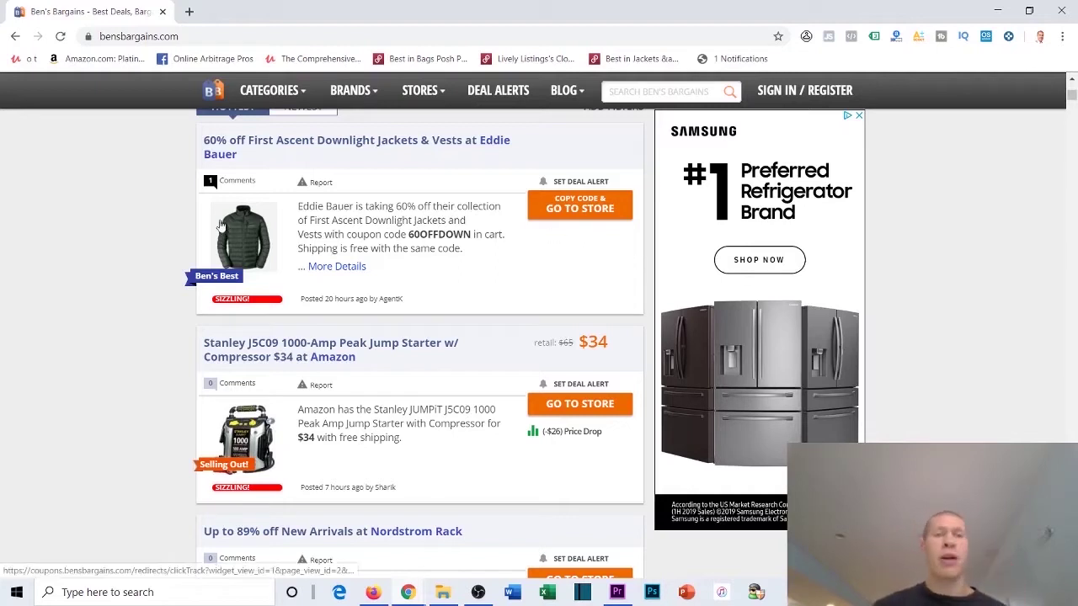
Find the Klipsch RP-625FA speakers deal on Ben's Bargains and highlight its sale price to compare it with Amazon's
scroll(445, 335, "down", 9)
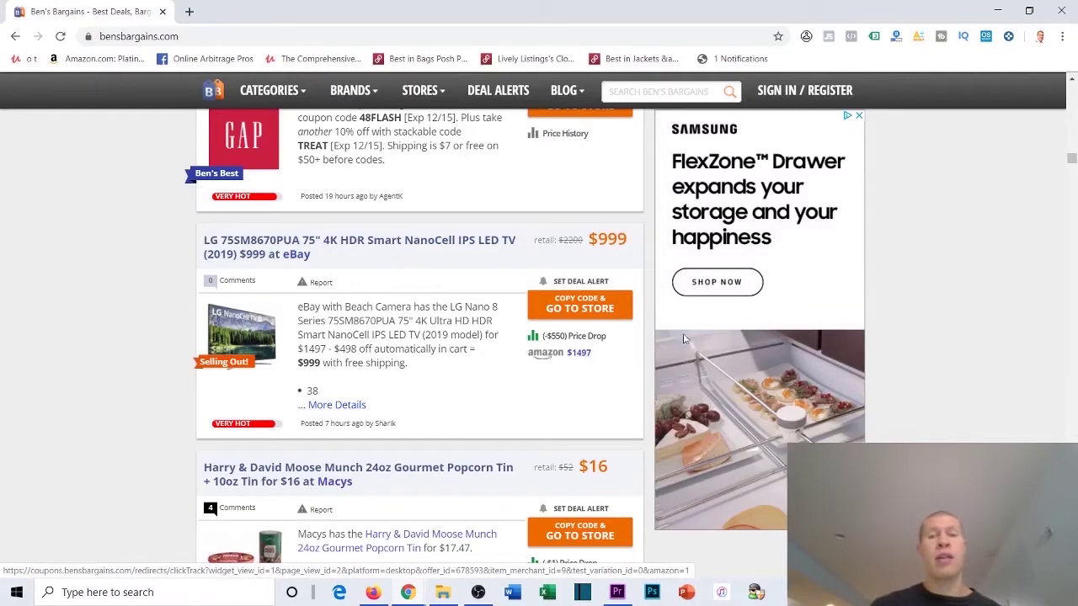
scroll(686, 339, "down", 1)
scroll(909, 273, "down", 2)
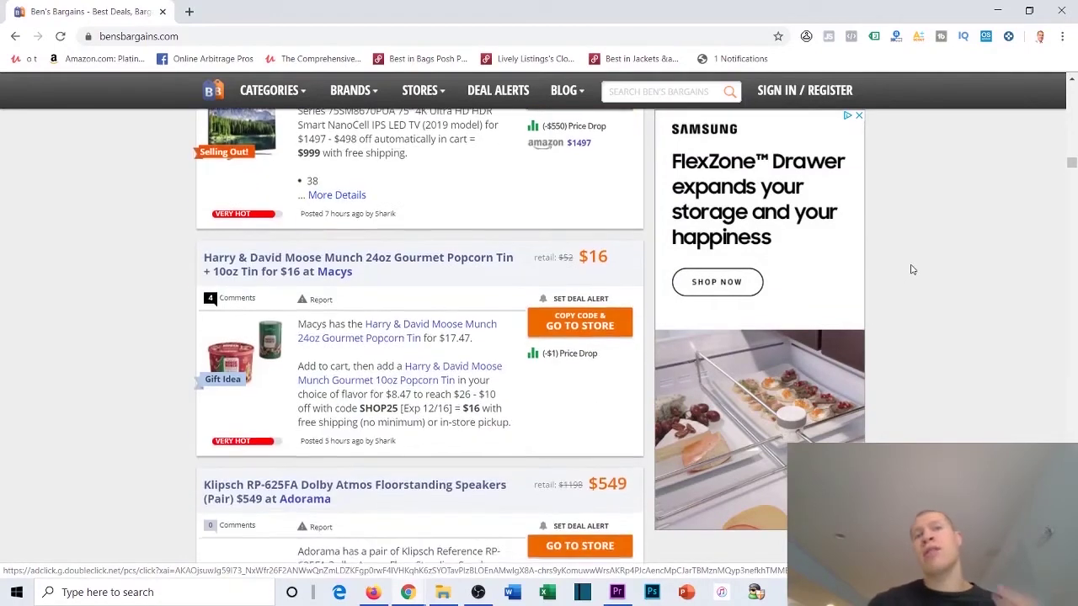
scroll(910, 240, "down", 1)
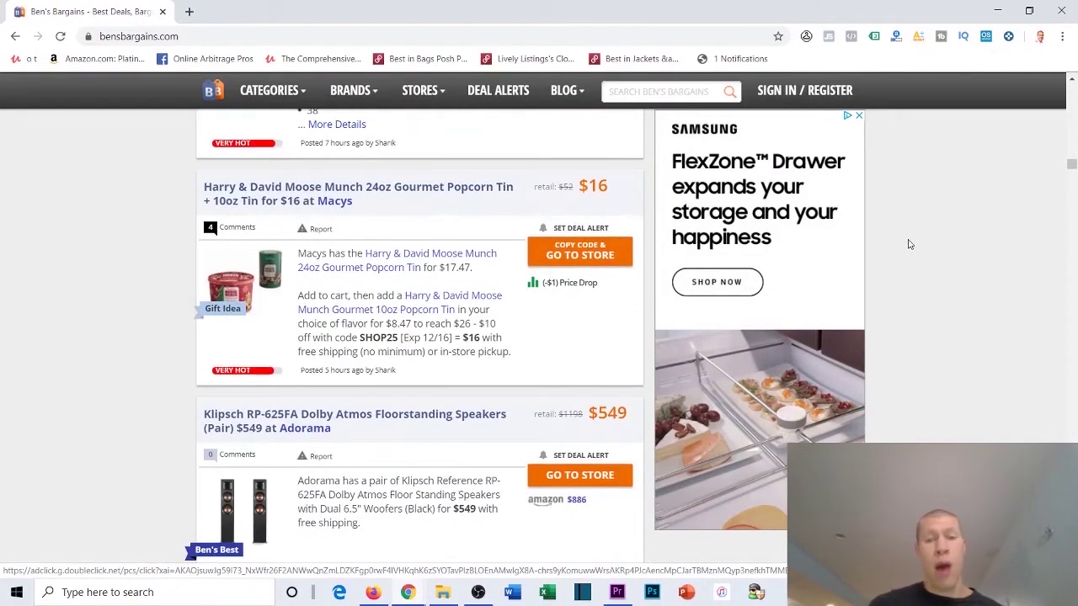
scroll(910, 245, "down", 1)
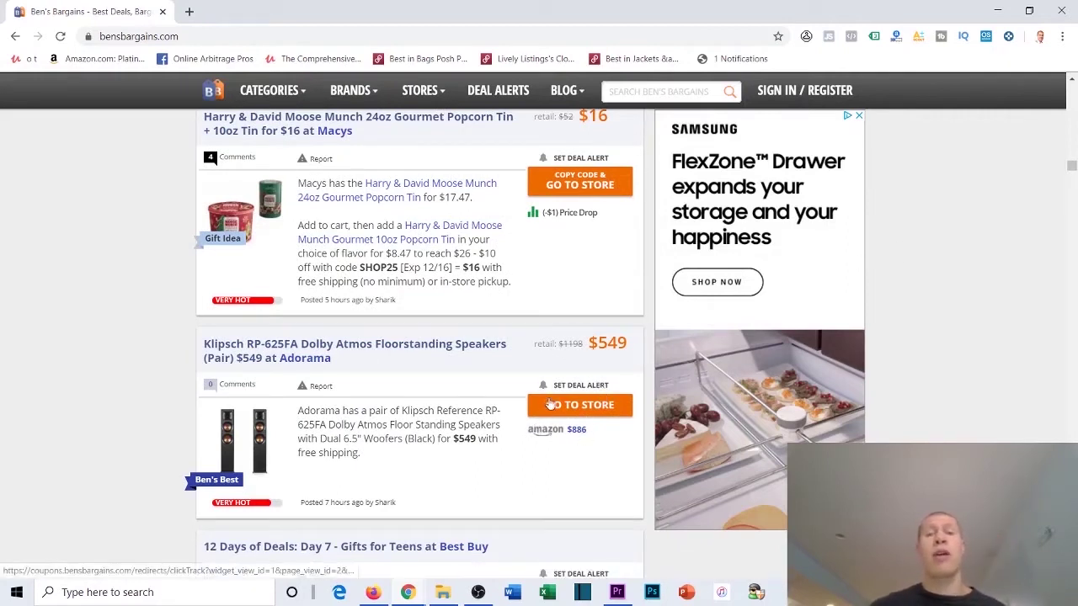
left_click_drag(590, 340, 631, 353)
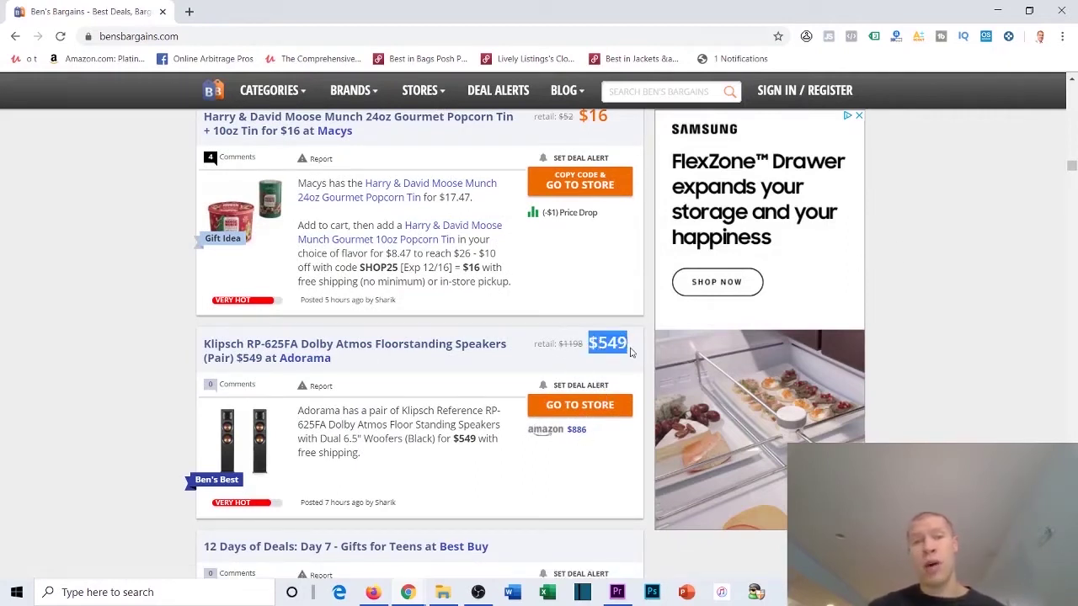
left_click(958, 388)
scroll(941, 380, "down", 3)
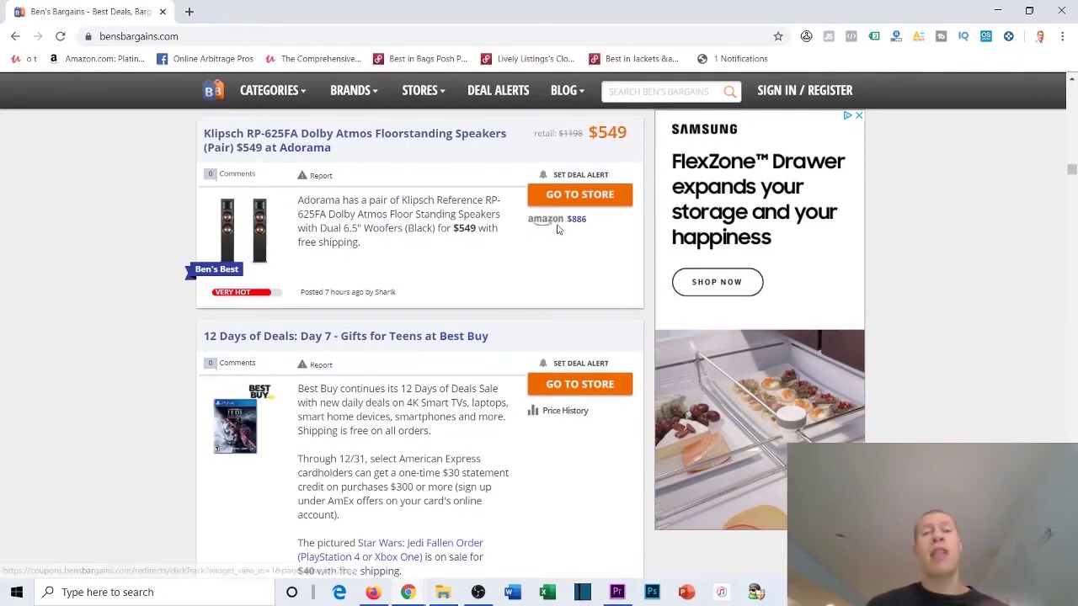
left_click_drag(592, 133, 636, 133)
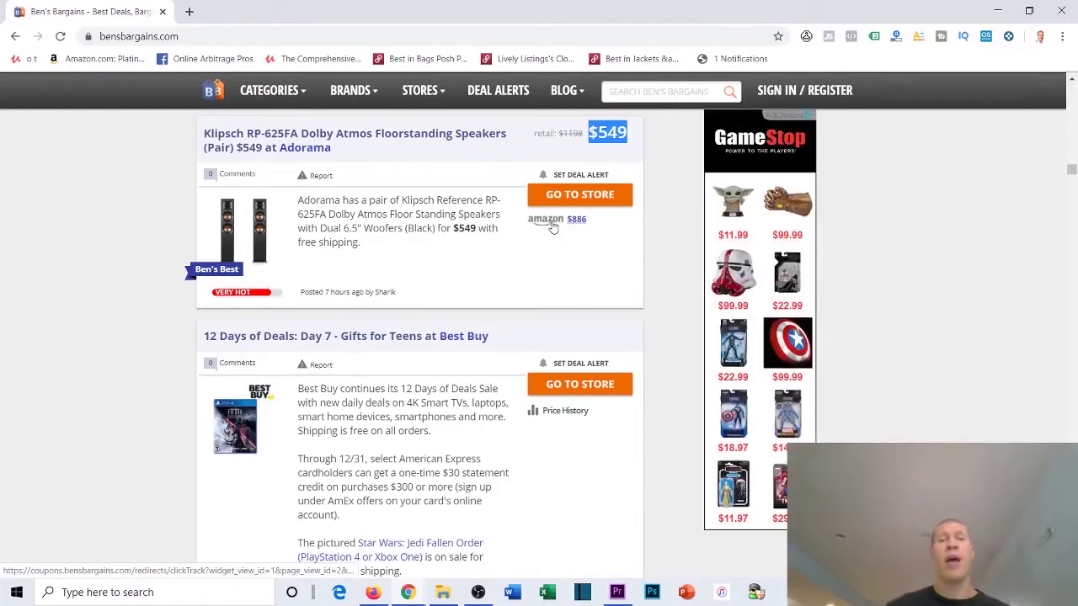
Find Walmart's Dell Inspiron 15 5000 laptop deal and highlight its sale price to compare it with Amazon's
scroll(552, 227, "up", 1)
scroll(510, 285, "down", 4)
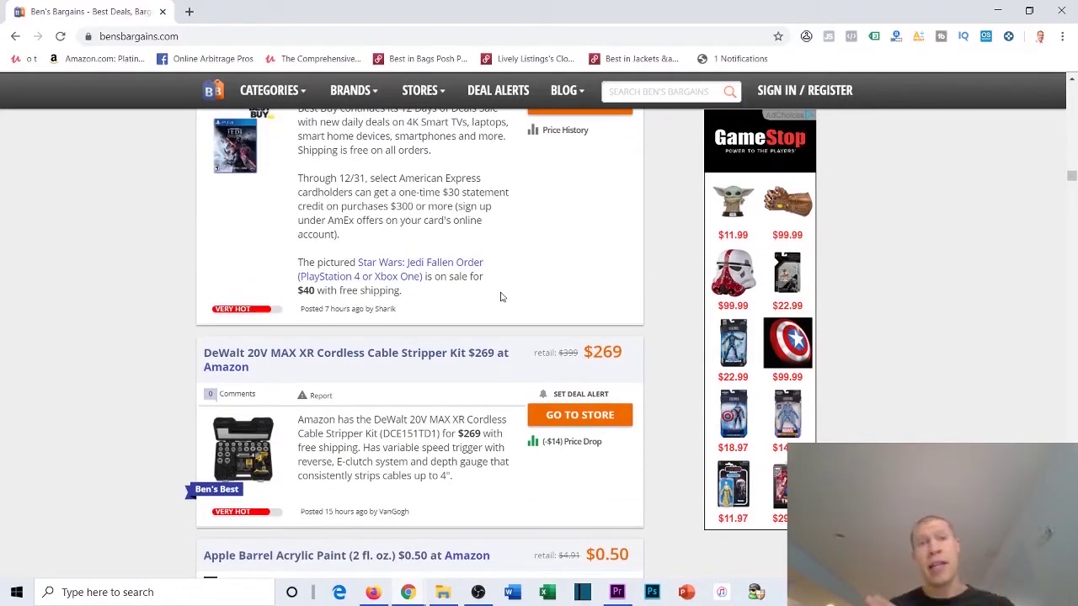
scroll(500, 297, "down", 9)
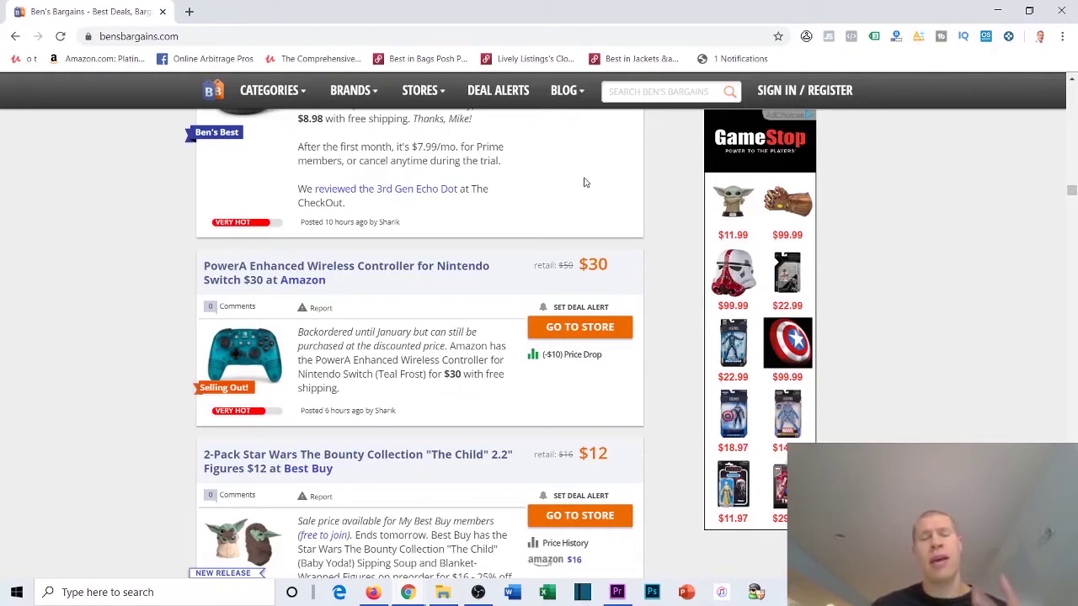
scroll(585, 182, "down", 2)
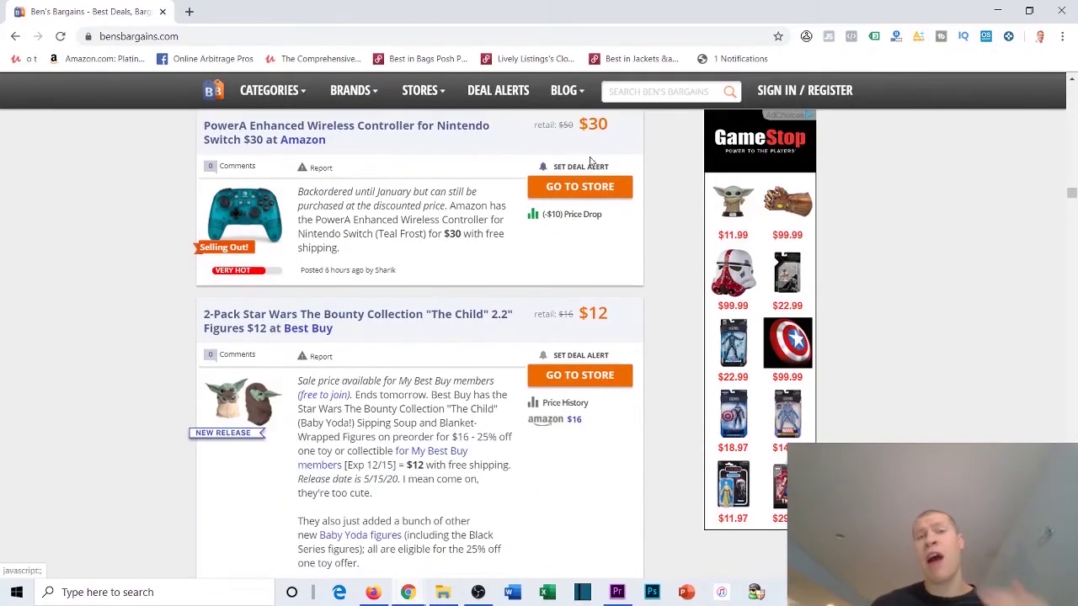
scroll(611, 173, "down", 2)
scroll(612, 171, "down", 14)
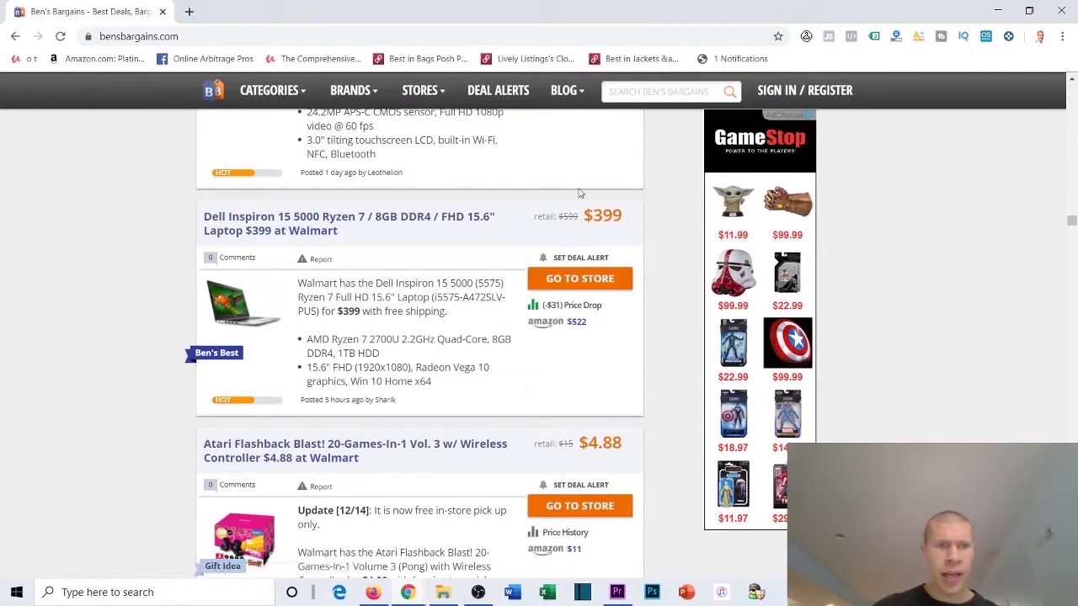
left_click_drag(587, 211, 627, 217)
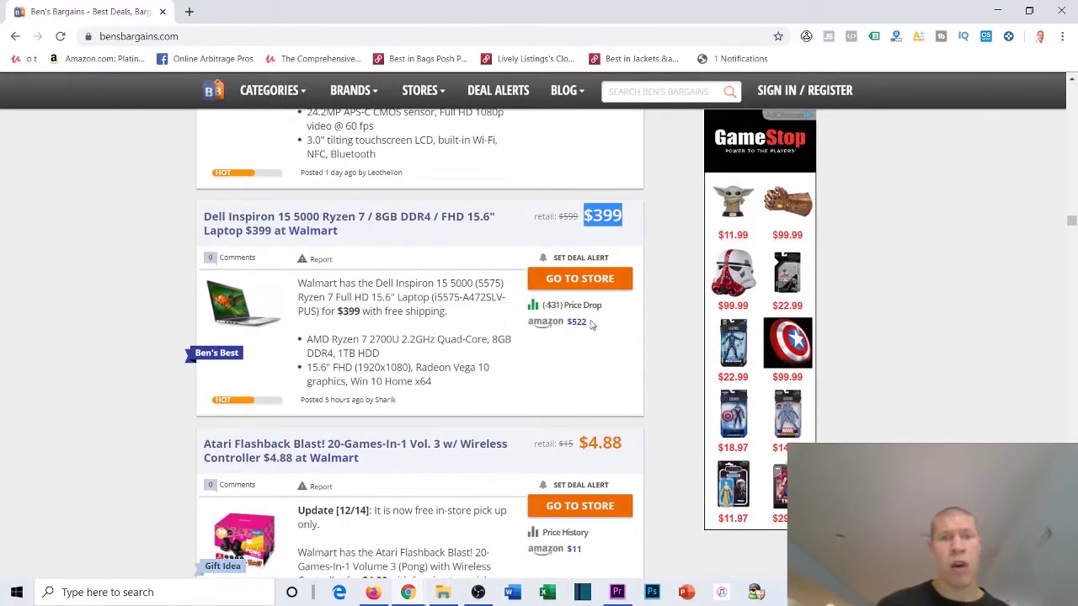
left_click(681, 310)
Compare store and Amazon prices for the Atari Flashback Blast and RYOBI battery deals
scroll(670, 303, "down", 3)
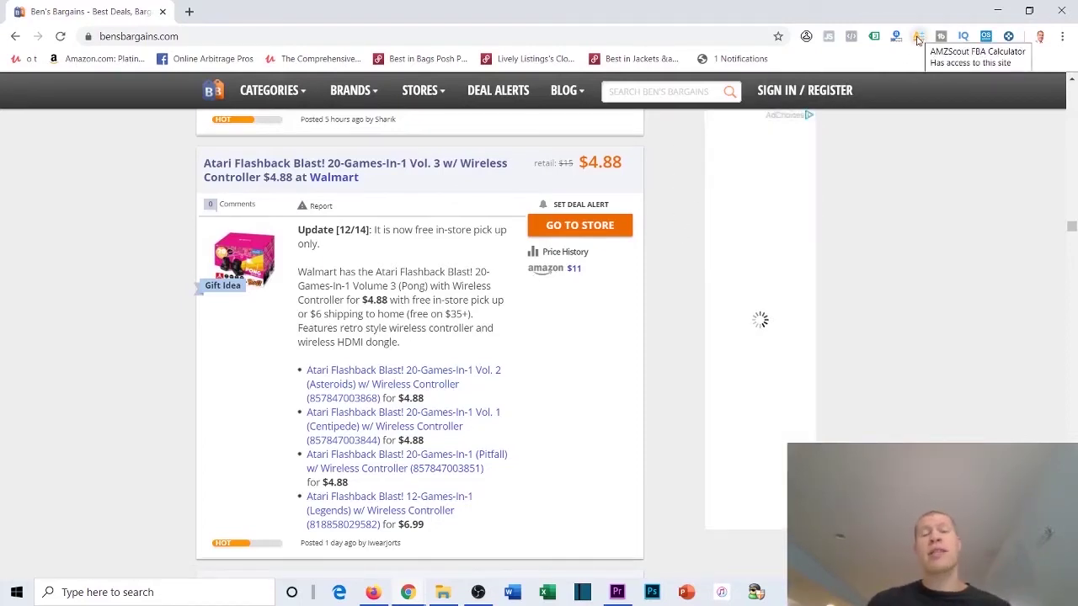
scroll(836, 293, "down", 8)
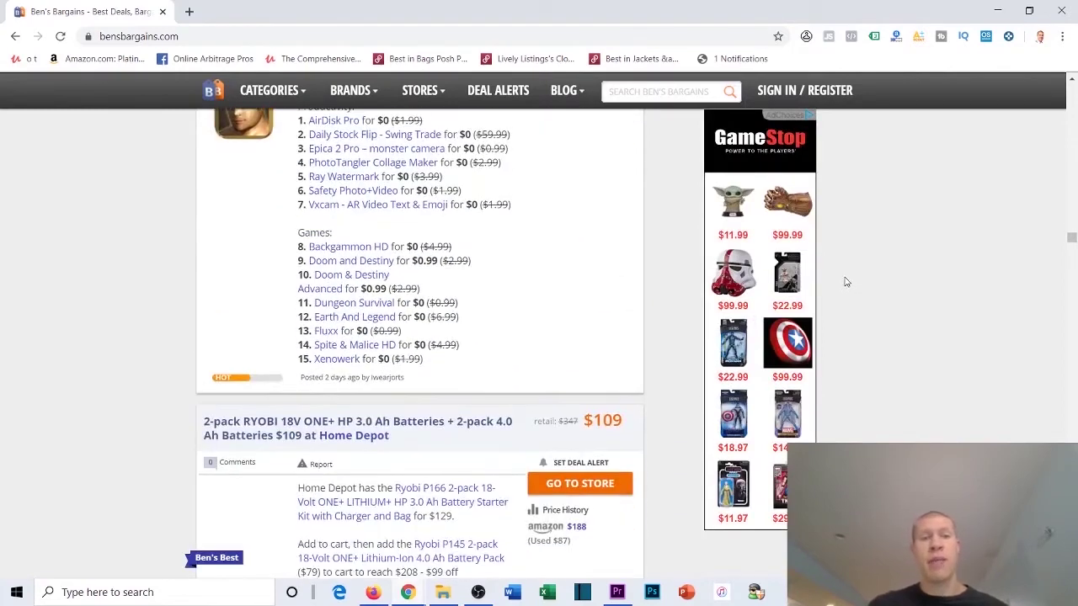
scroll(683, 337, "down", 3)
scroll(469, 255, "up", 1)
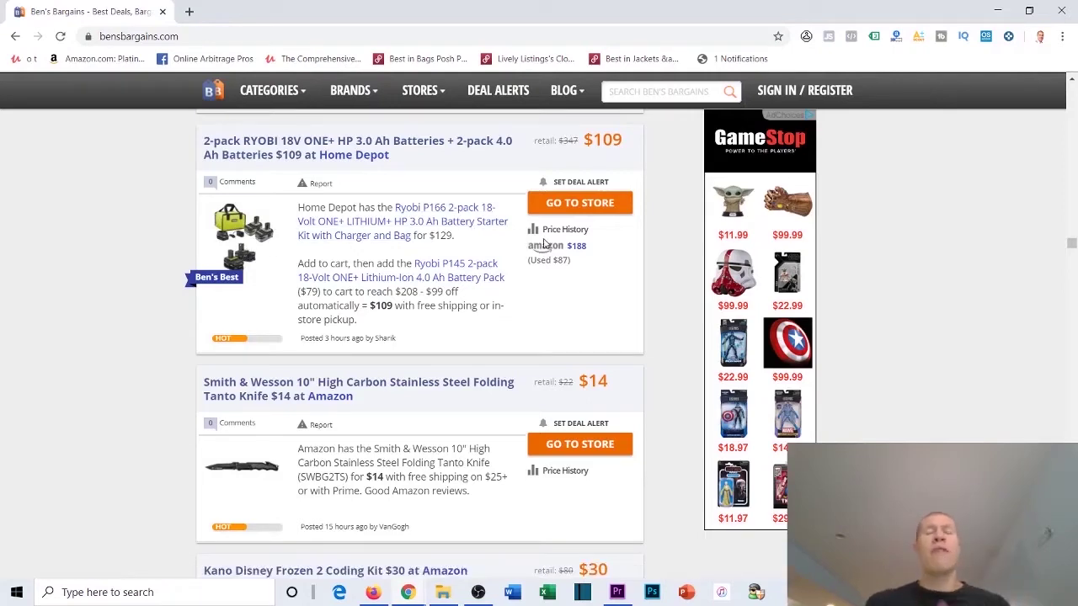
Find the JBL LIVE 100 In-Ear Headphones deal and highlight its sale price
scroll(520, 259, "down", 5)
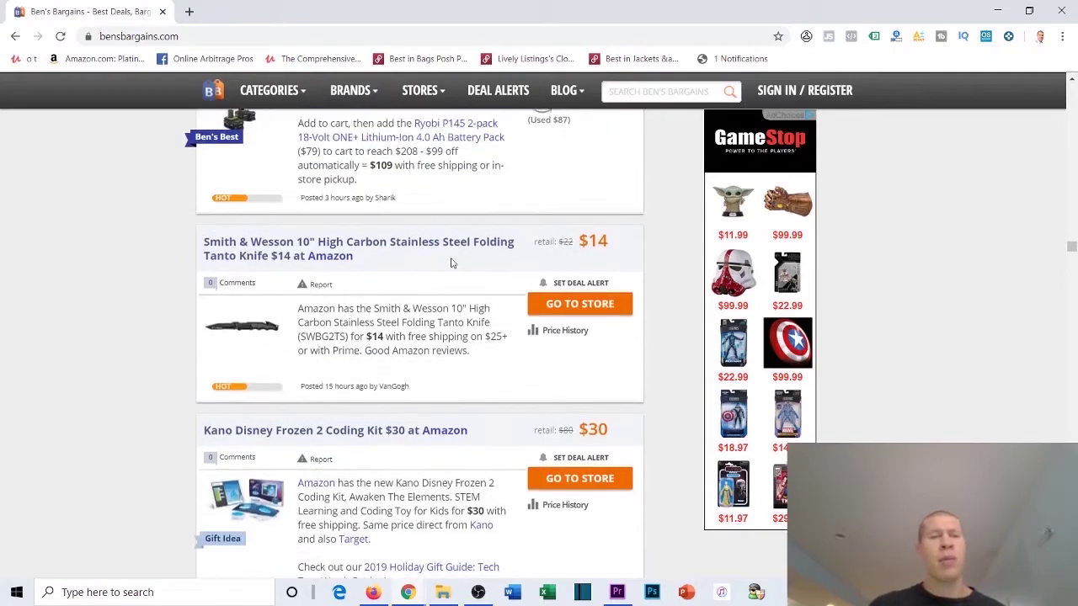
scroll(412, 287, "down", 10)
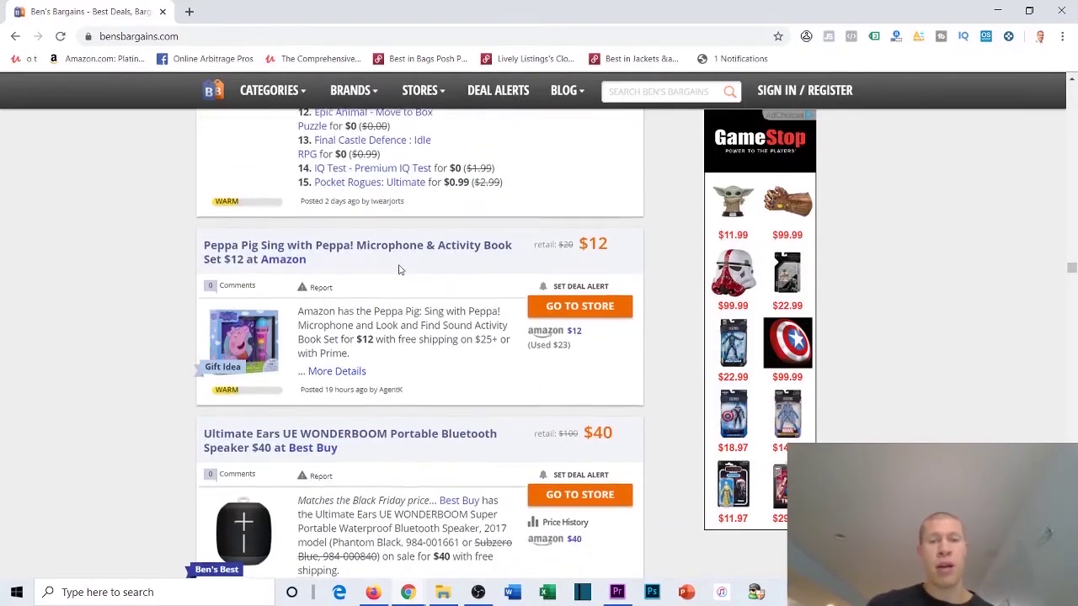
scroll(469, 290, "down", 6)
scroll(471, 288, "down", 9)
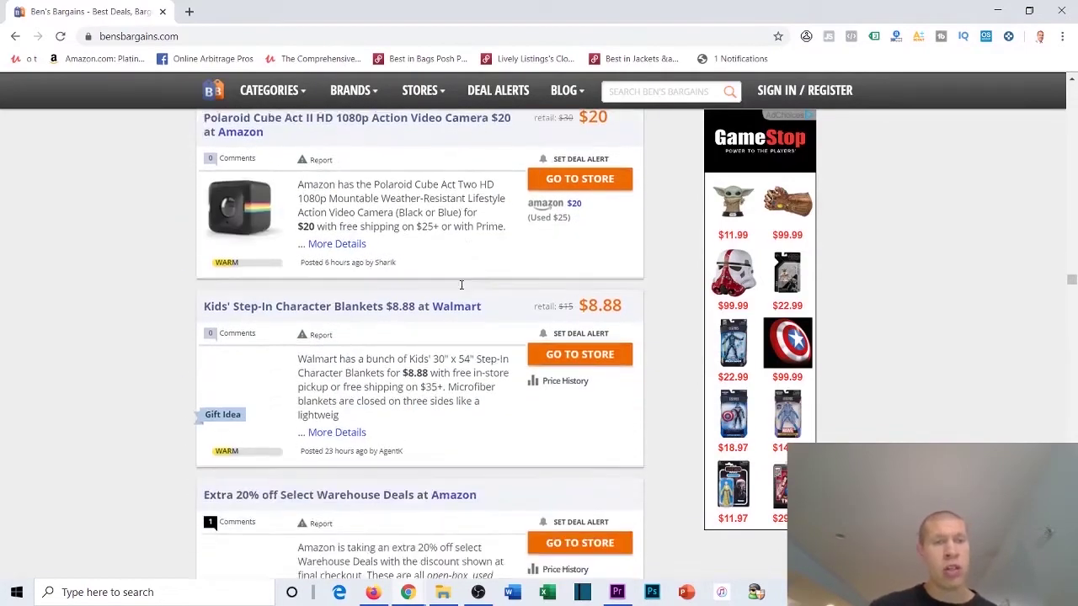
scroll(446, 211, "down", 11)
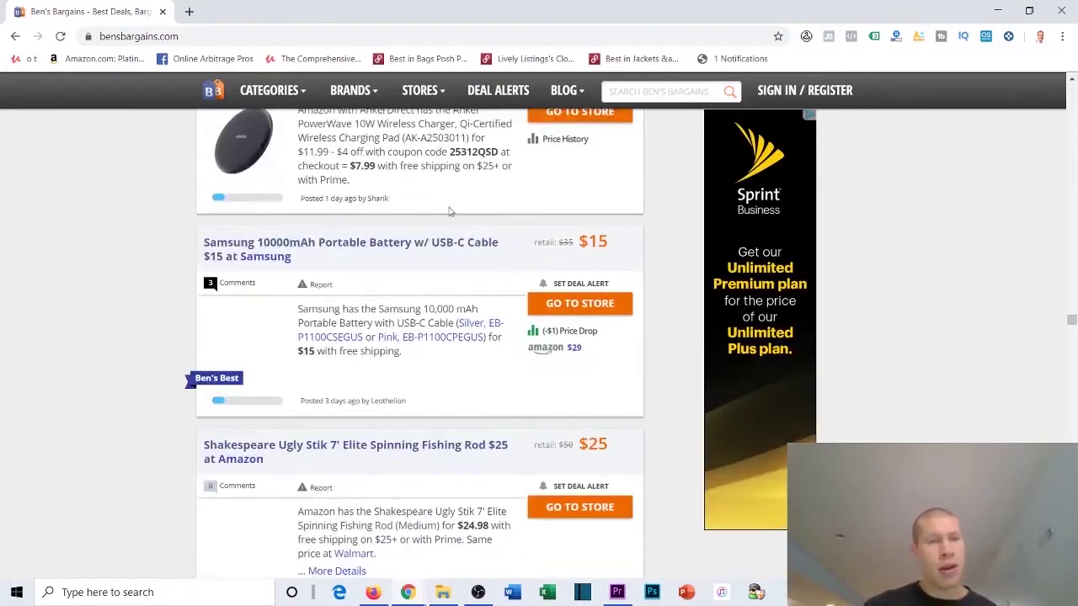
scroll(446, 204, "down", 5)
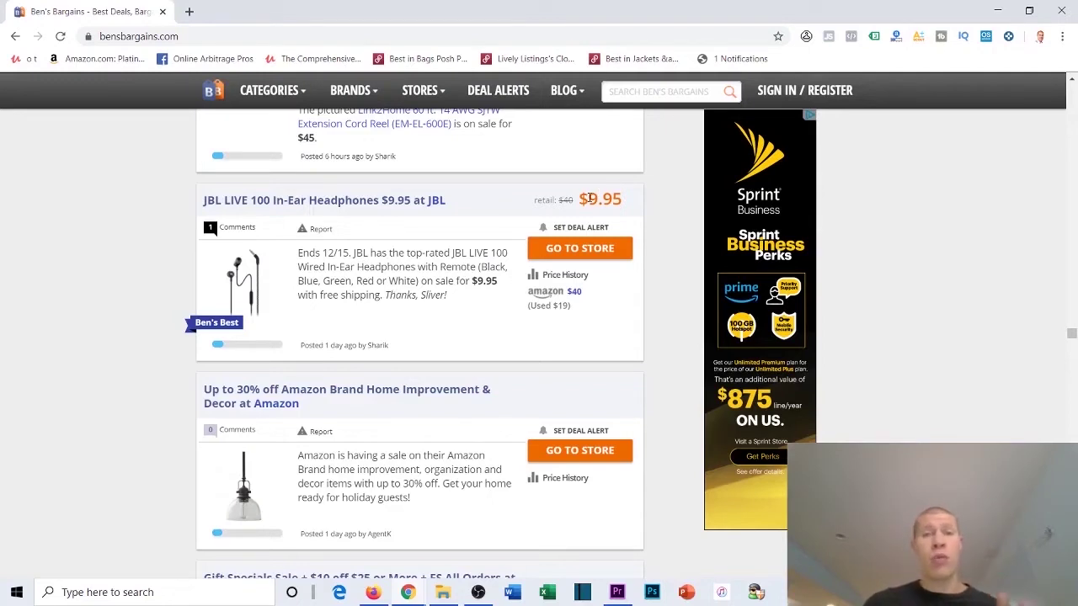
left_click_drag(581, 199, 627, 202)
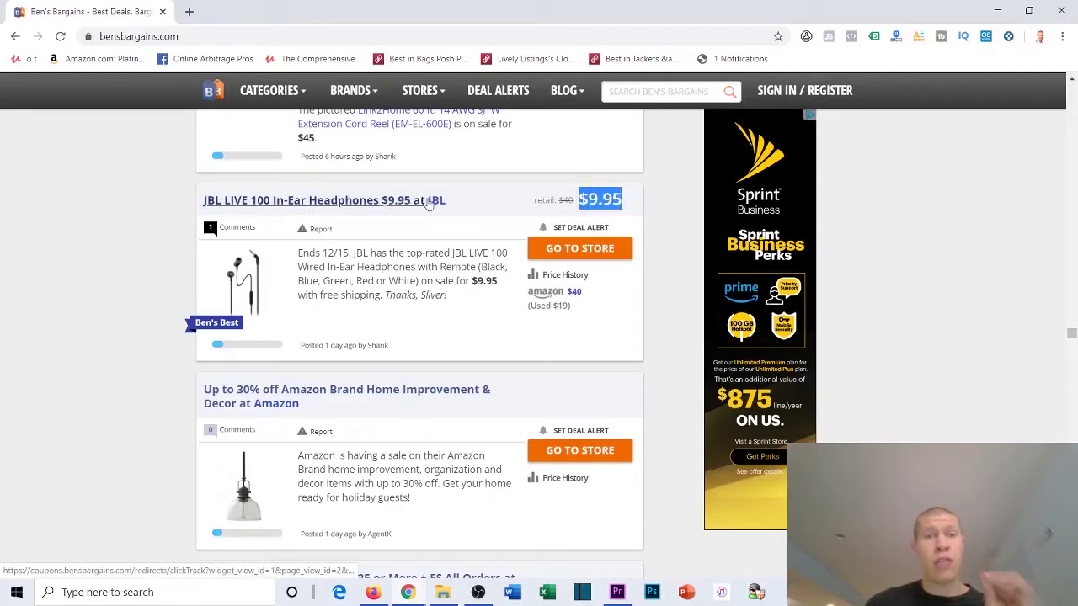
Open the Amazon listing and the JBL store page for the JBL LIVE 100 headphones in separate browser tabs
left_click(561, 256)
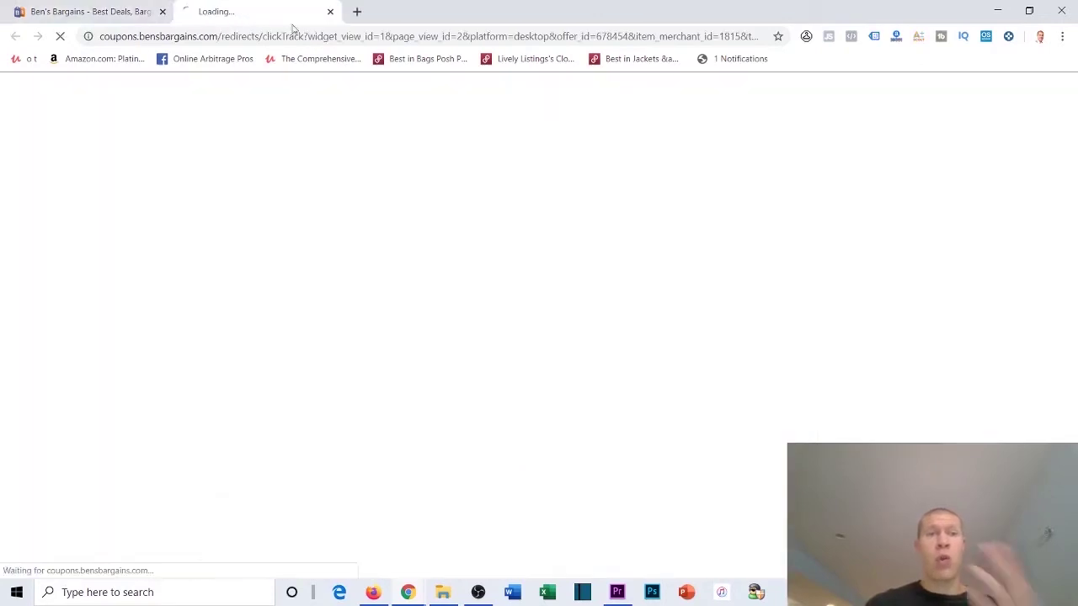
left_click(93, 11)
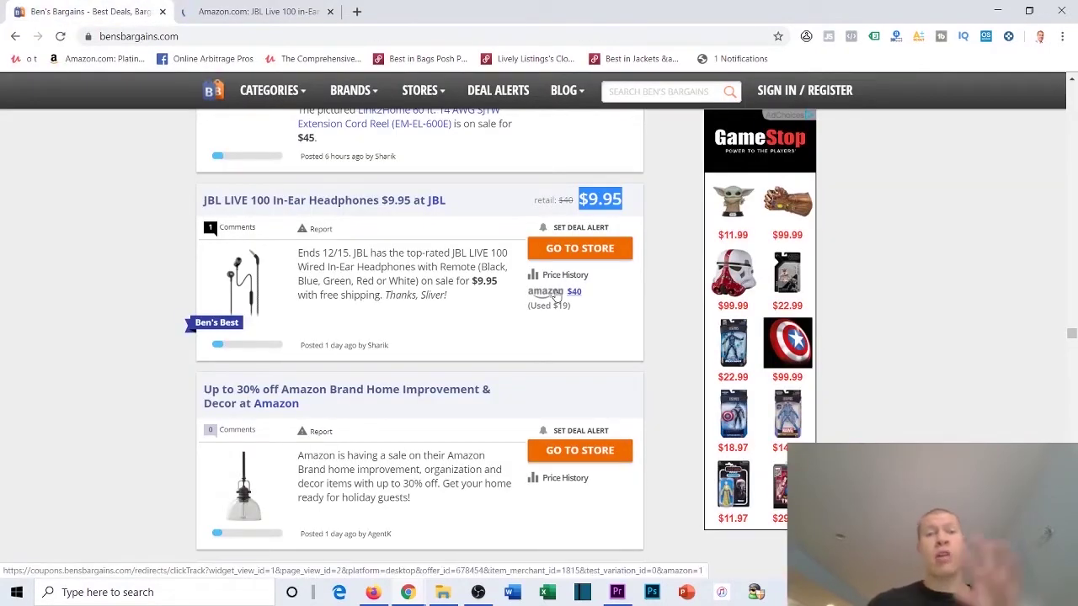
left_click(291, 12)
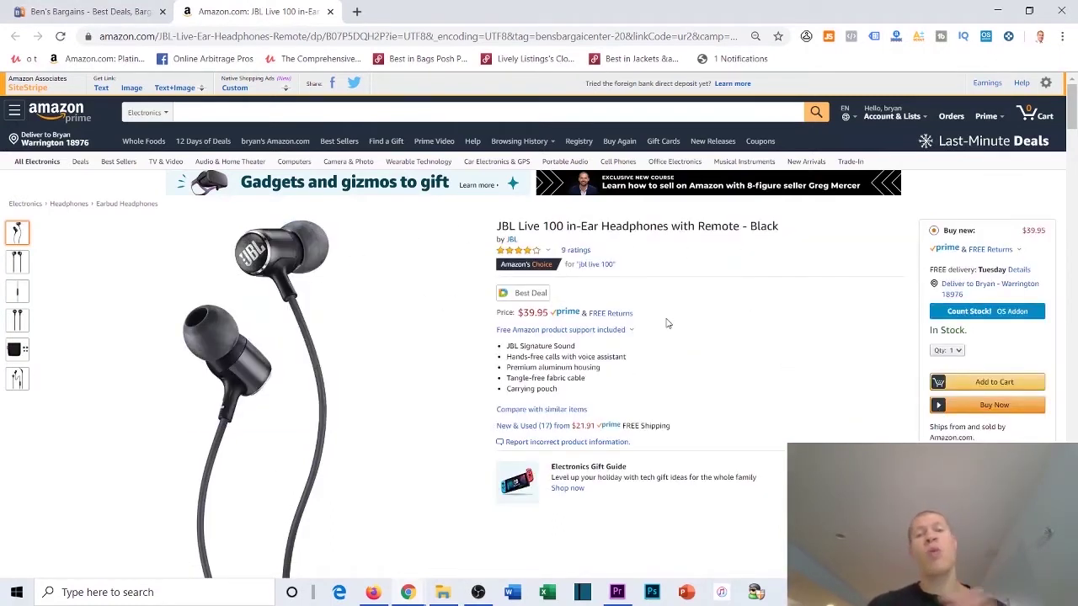
left_click(59, 10)
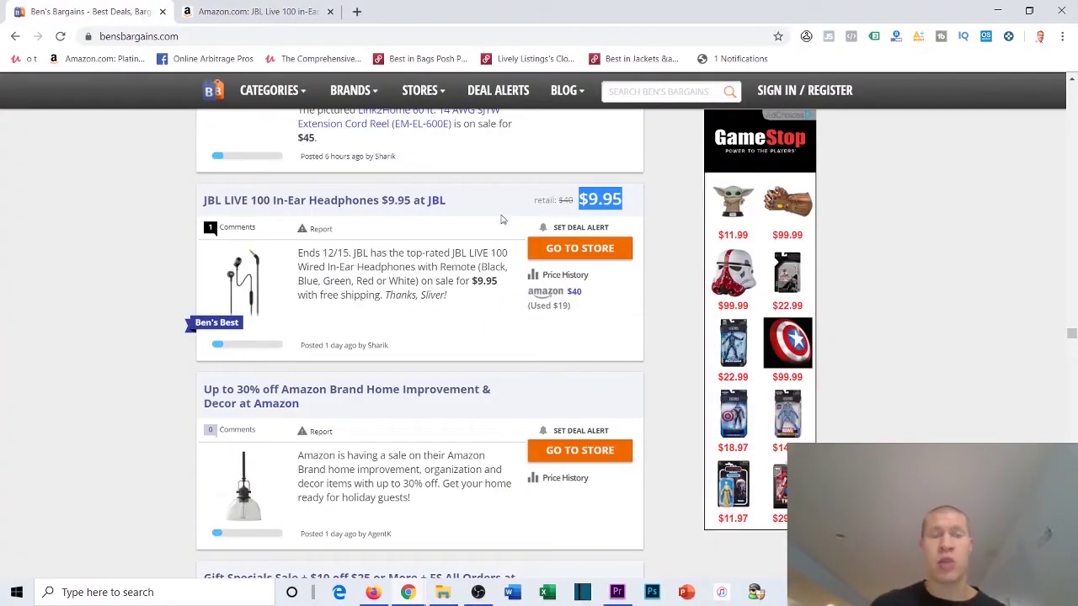
left_click(573, 247)
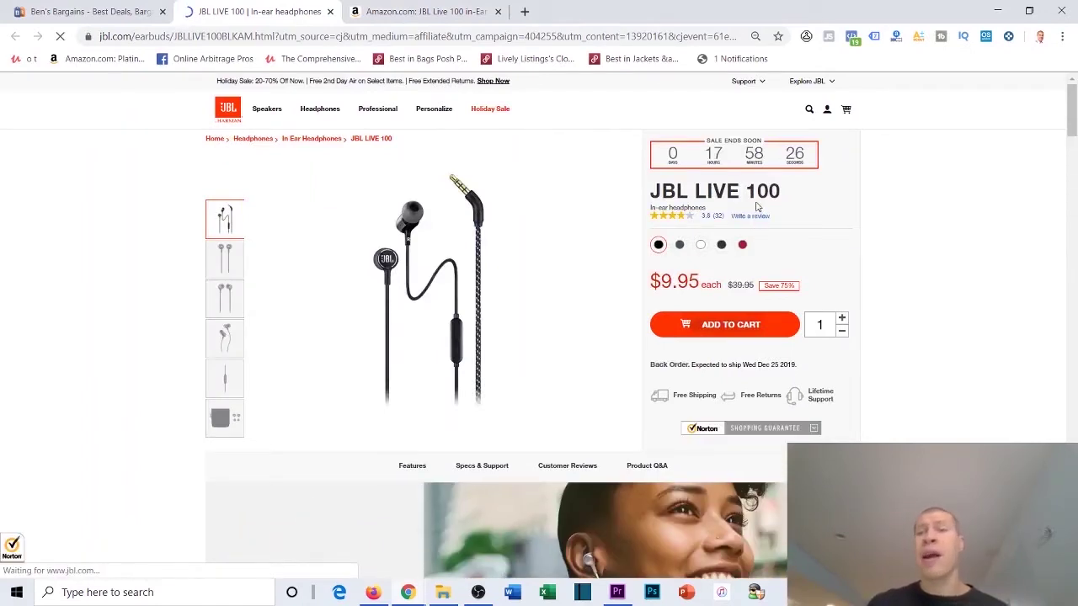
Examine the headphones' Amazon listing down to the product information with the Best Sellers Rank
left_click(350, 12)
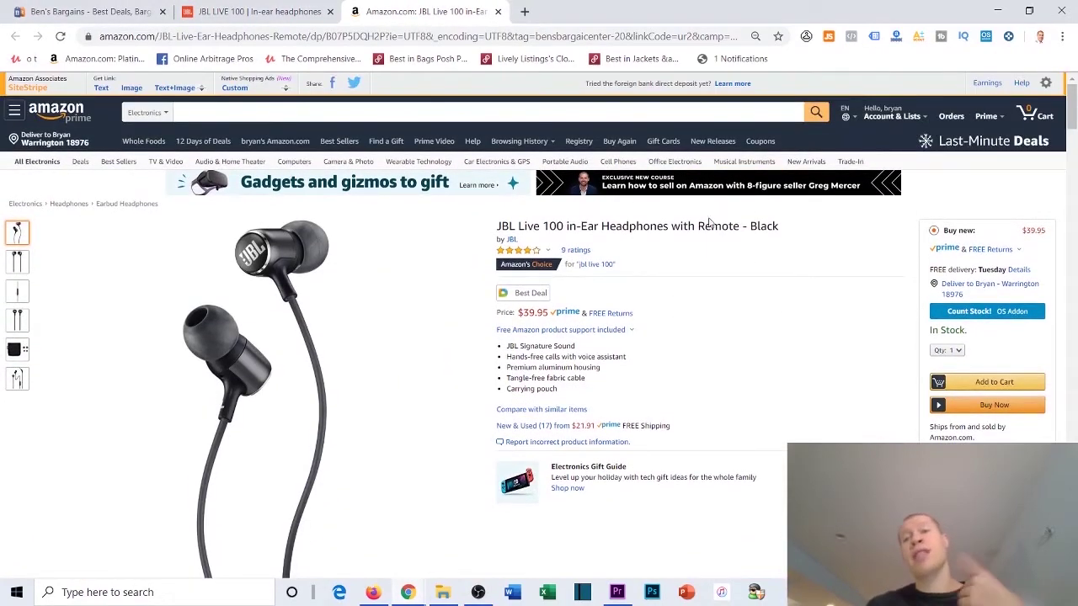
scroll(674, 214, "down", 4)
scroll(674, 215, "down", 3)
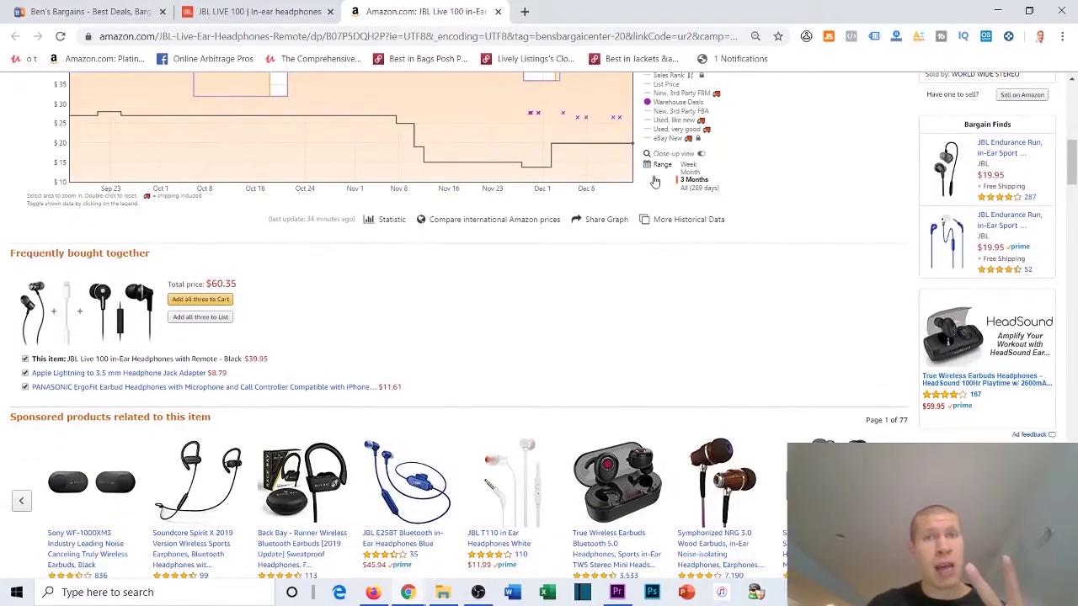
scroll(554, 227, "down", 2)
scroll(554, 227, "down", 10)
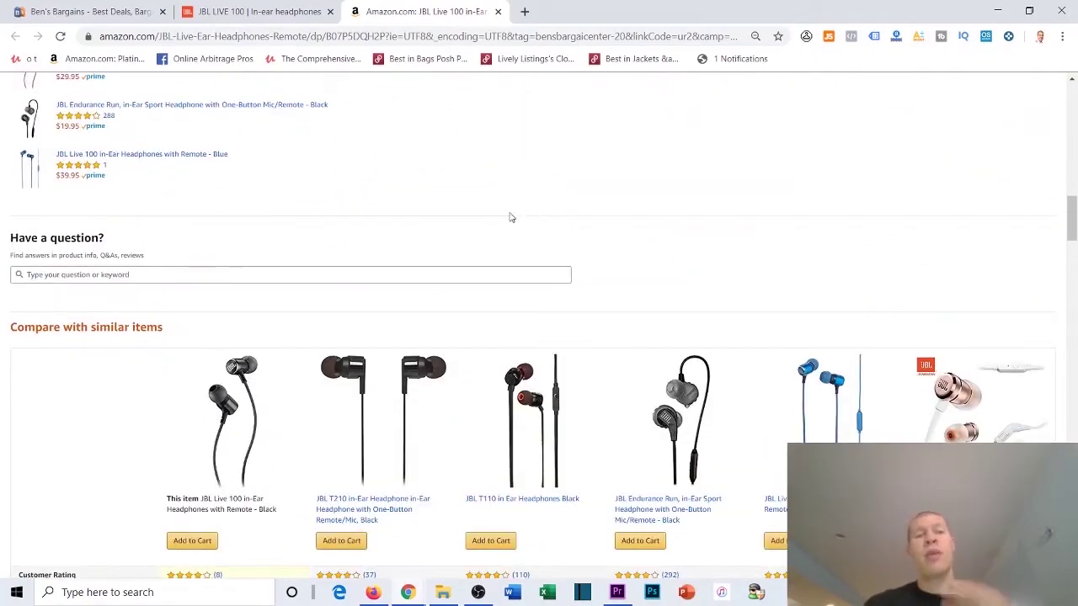
scroll(433, 243, "down", 4)
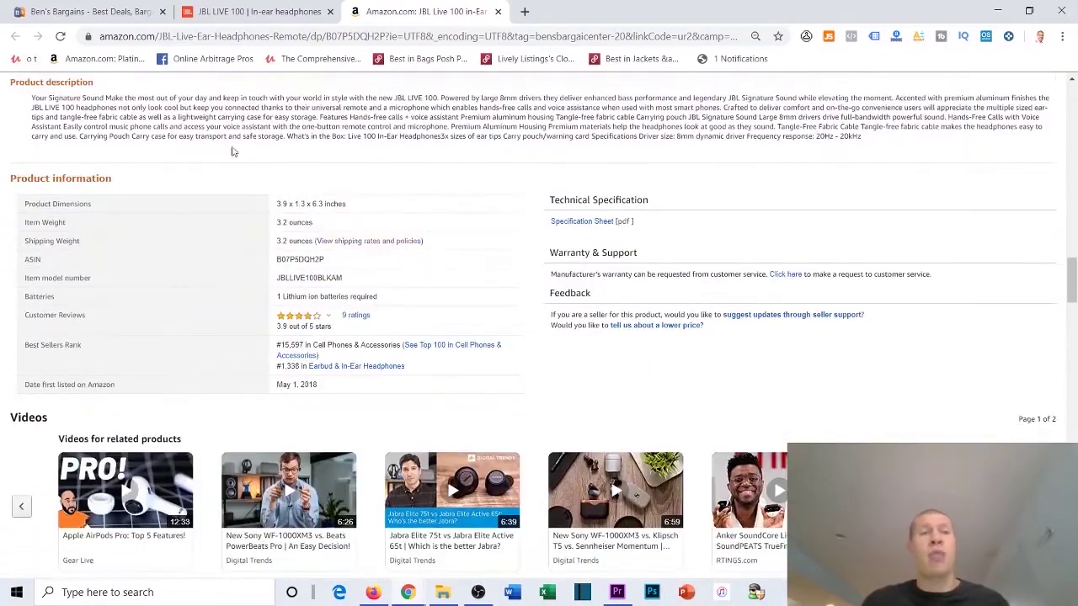
Highlight the headphones' sale and original prices on the JBL store page and compare them with the Amazon listing
left_click(90, 11)
left_click(130, 301)
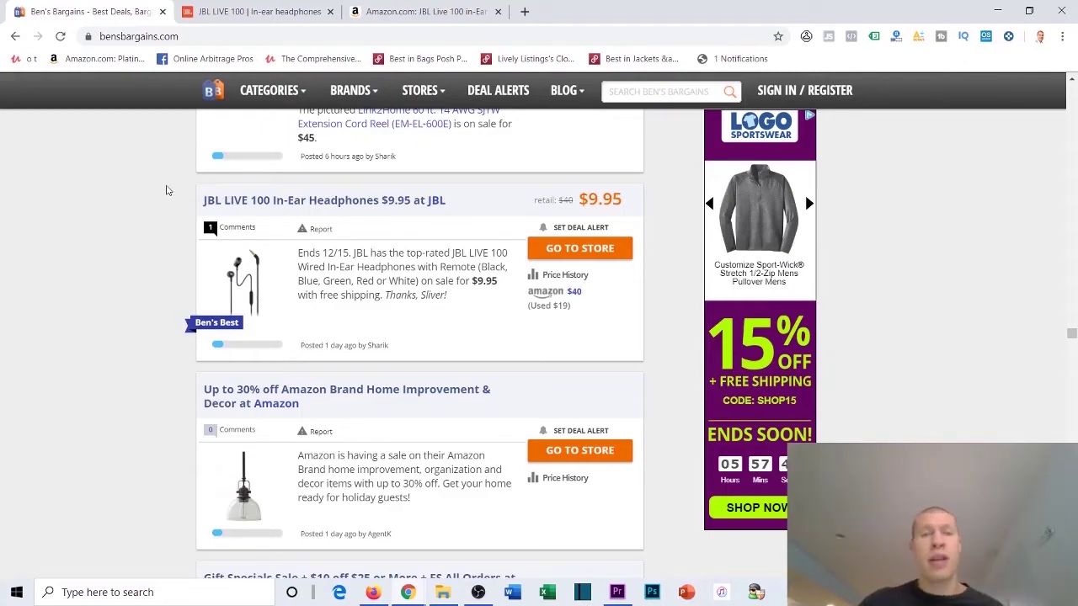
left_click(287, 12)
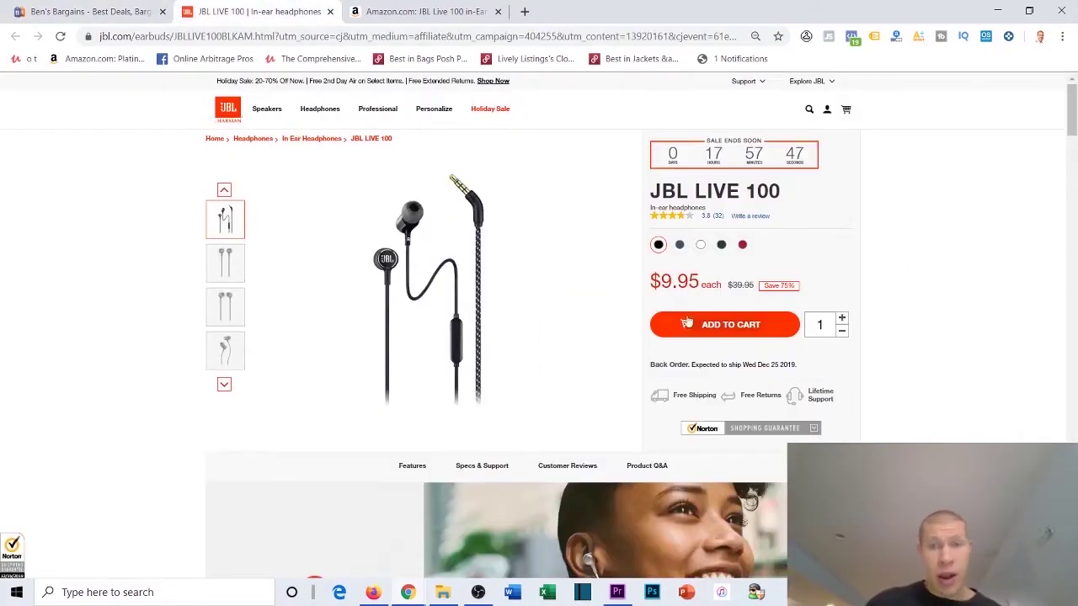
left_click_drag(699, 281, 661, 281)
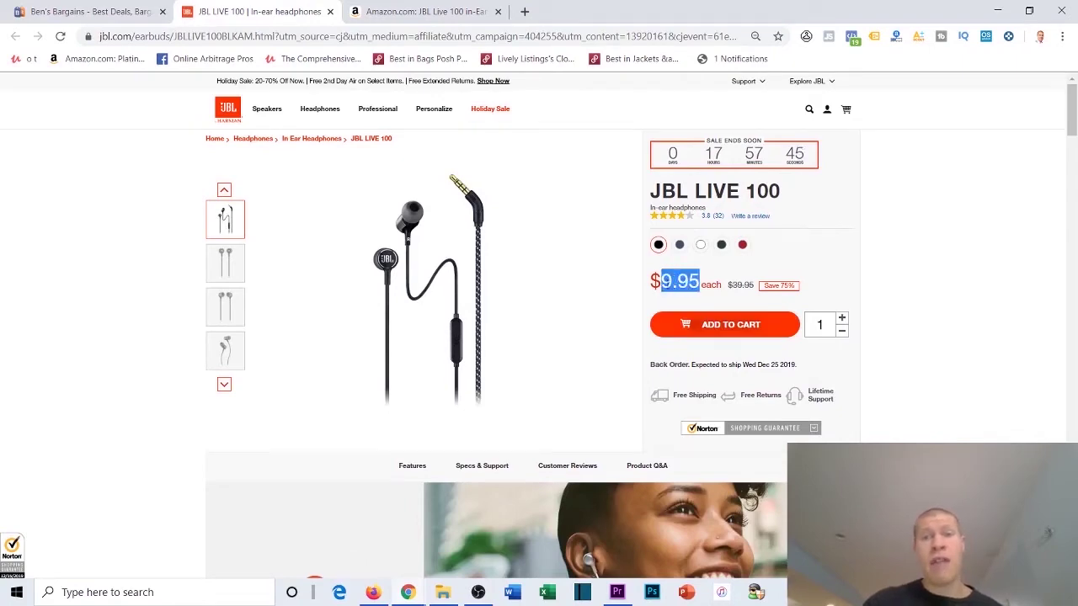
left_click_drag(728, 285, 755, 285)
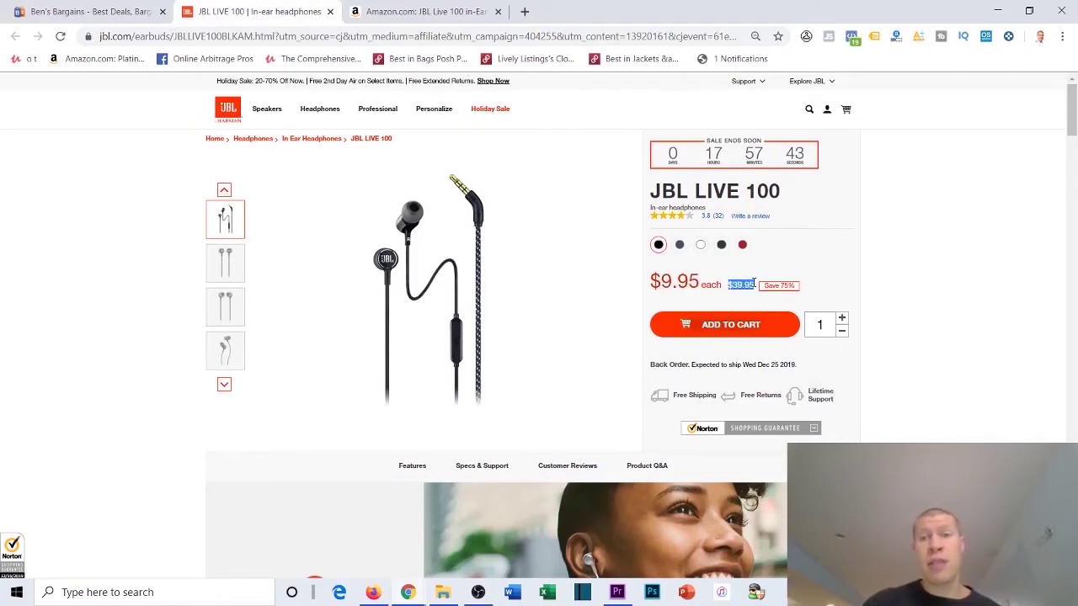
left_click(383, 11)
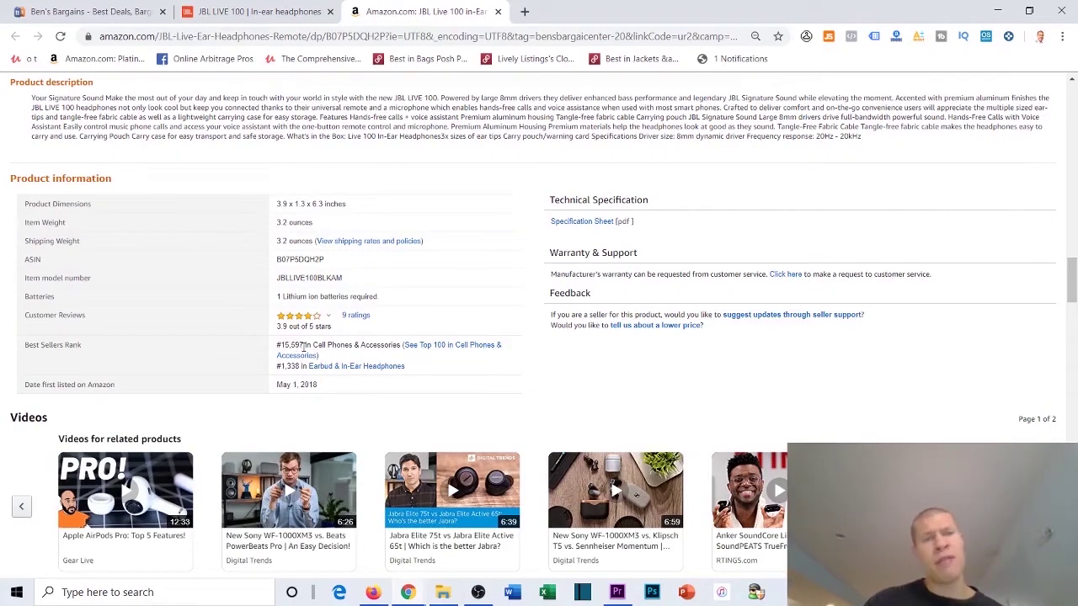
Check the headphones' estimated monthly sales with Jungle Scout and highlight the ASIN in the product information
left_click(830, 37)
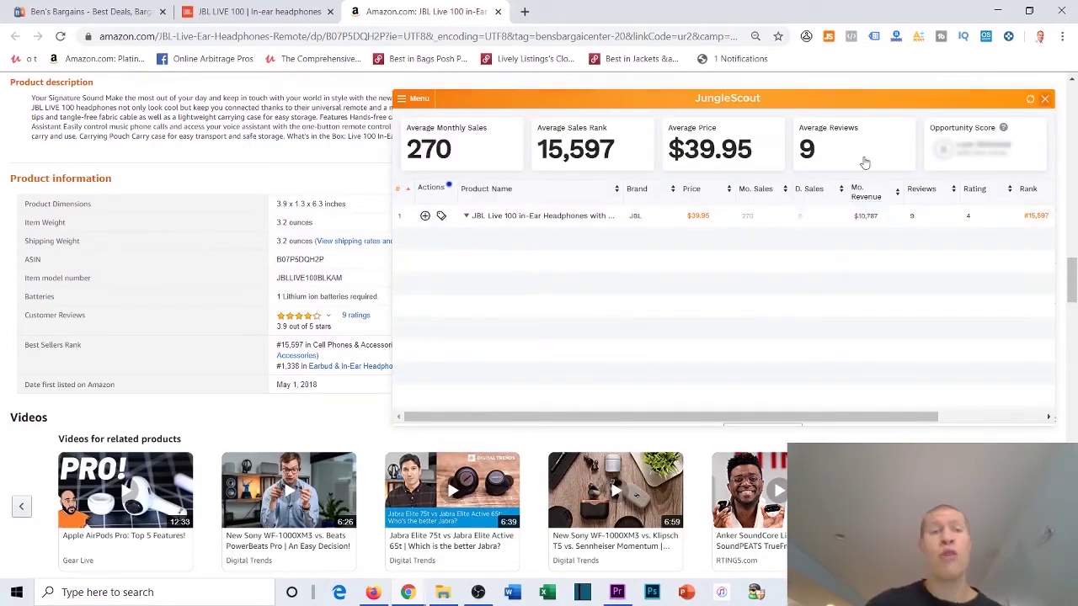
left_click(1044, 99)
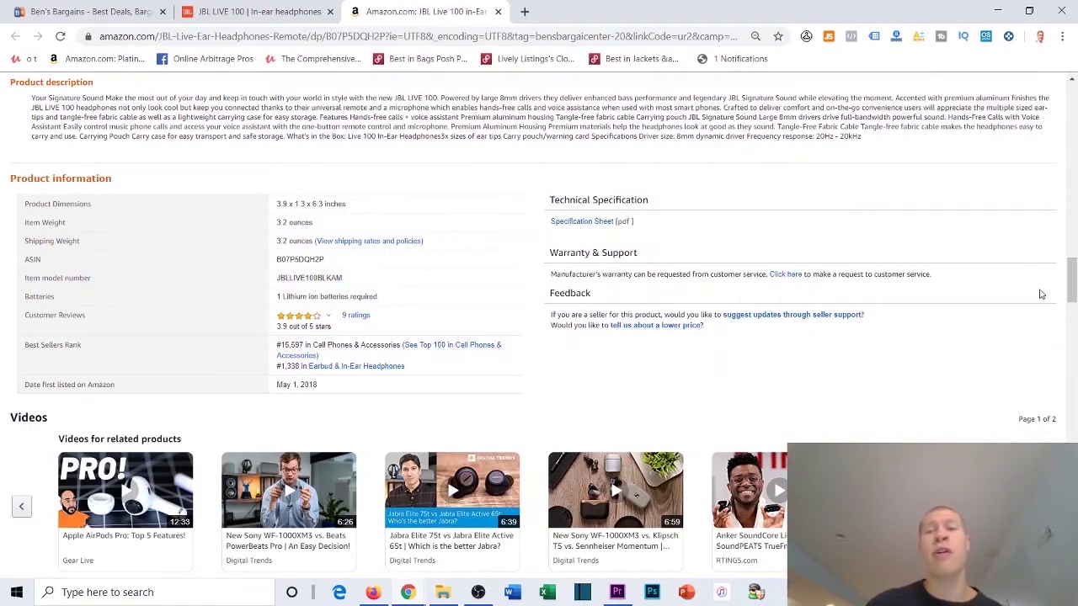
double_click(294, 259)
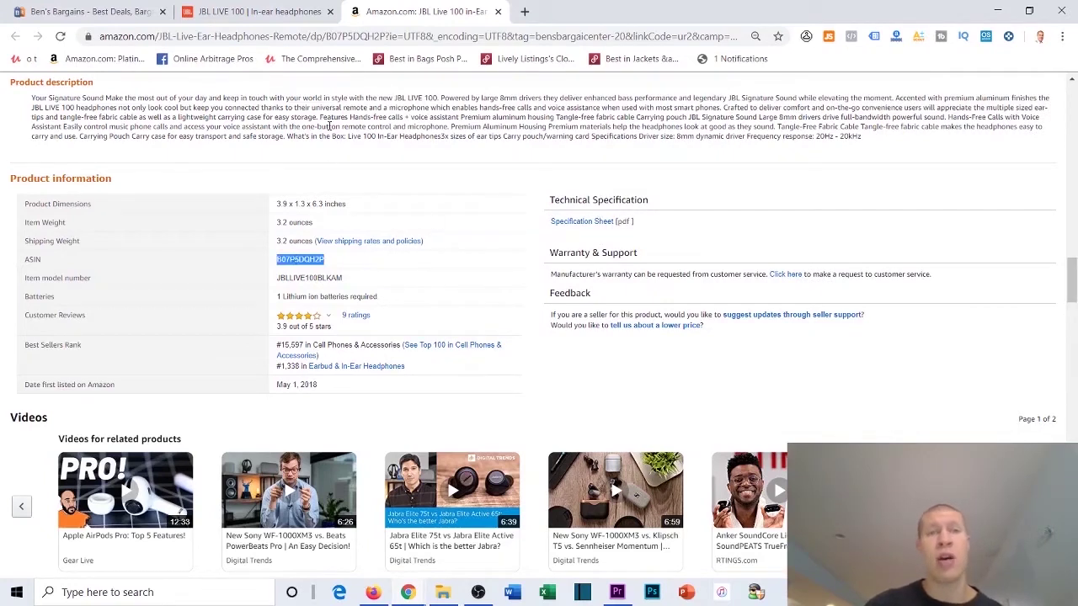
left_click(437, 166)
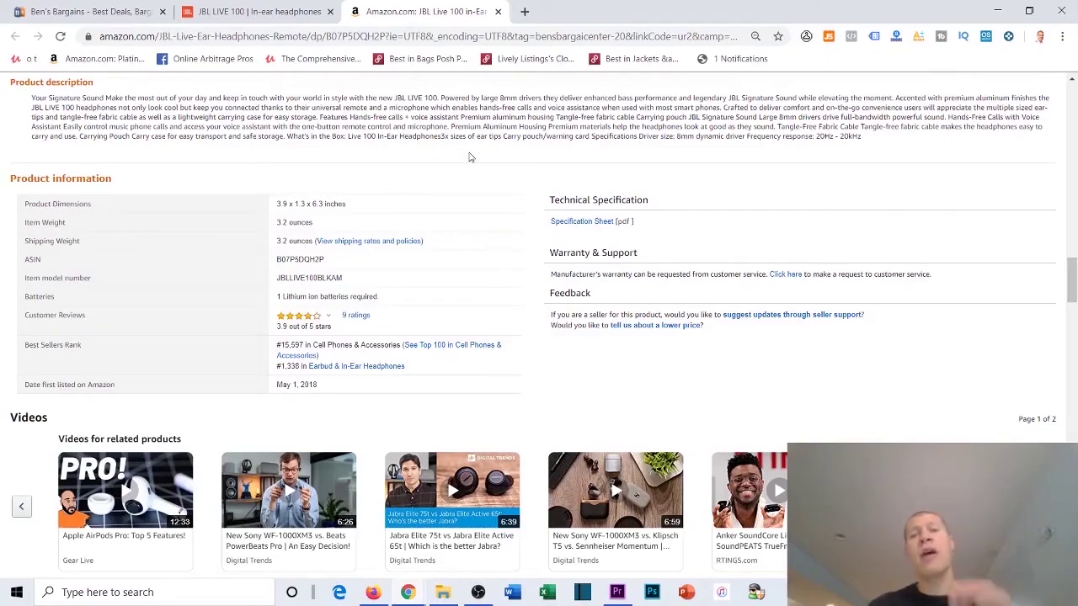
Run the AMZScout FBA Calculator on the JBL headphones listing and review the product cost and shipping cost
scroll(470, 158, "up", 20)
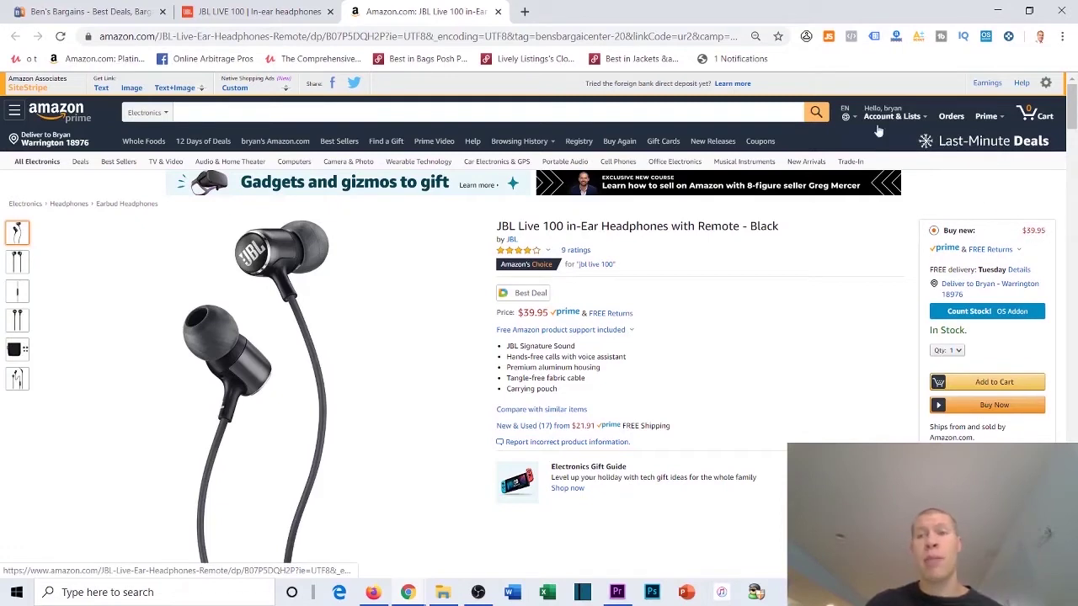
left_click(918, 37)
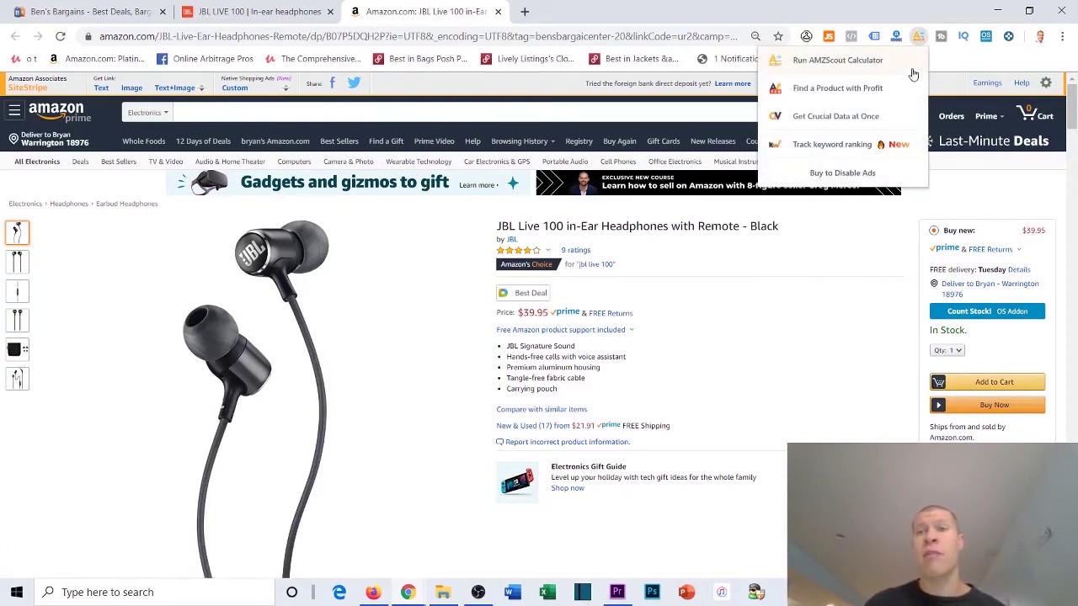
left_click(909, 62)
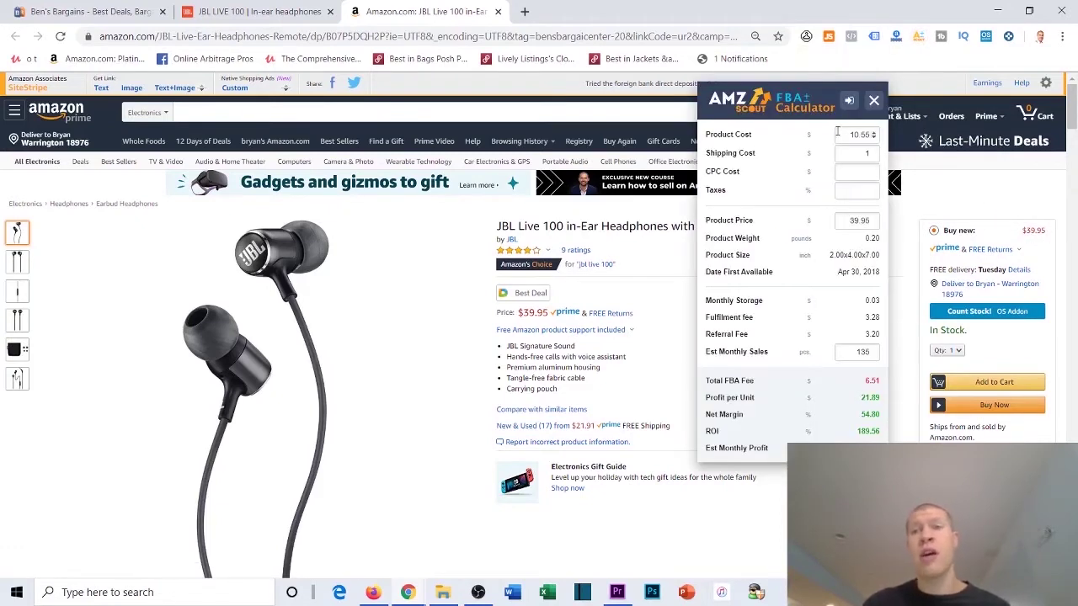
left_click_drag(846, 134, 882, 141)
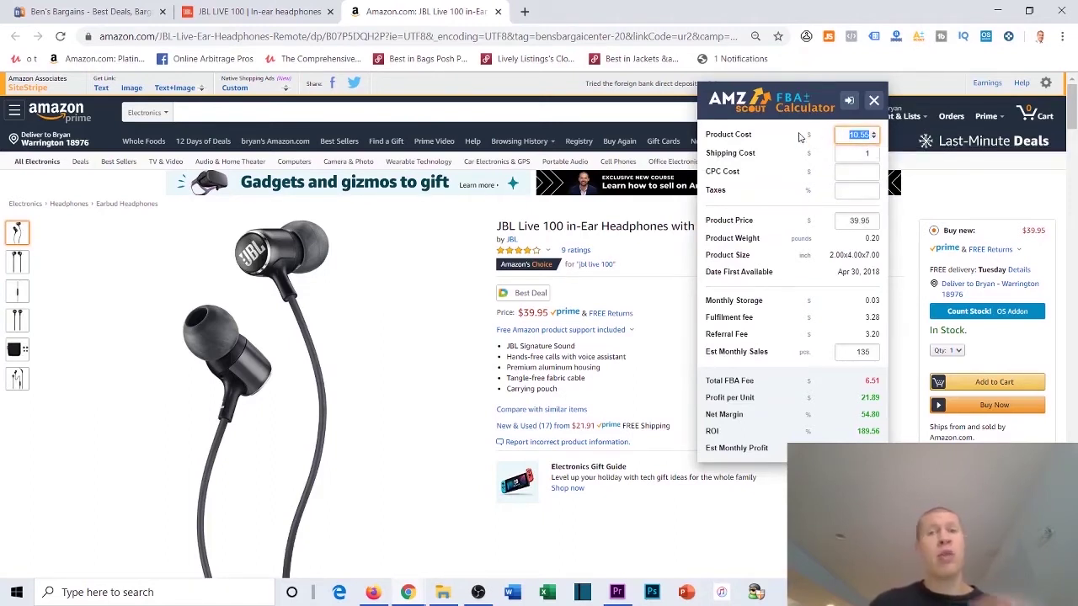
left_click(854, 152)
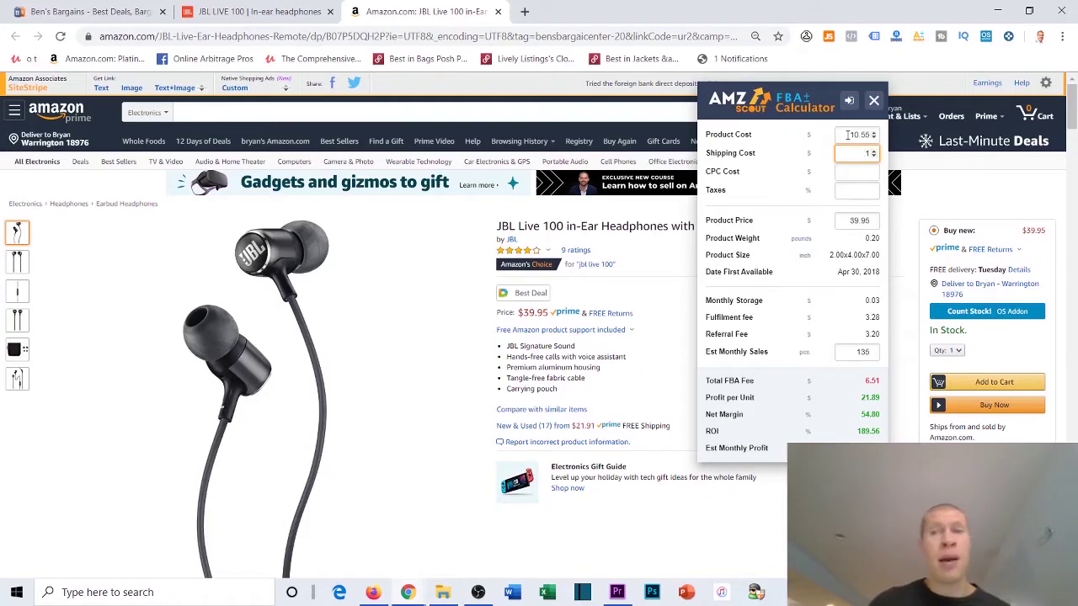
left_click(847, 135)
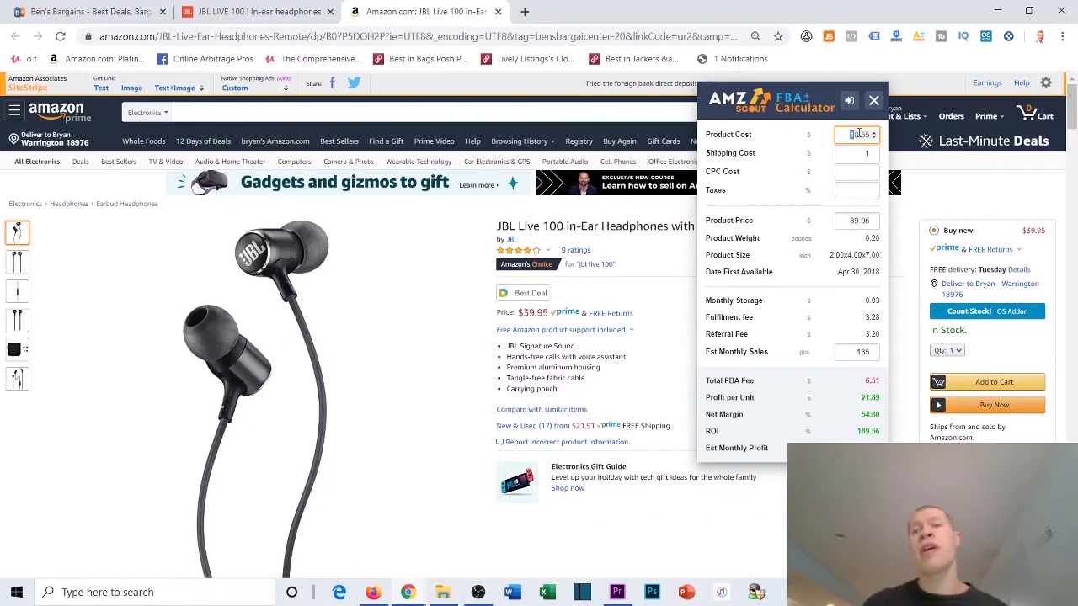
key("Tab")
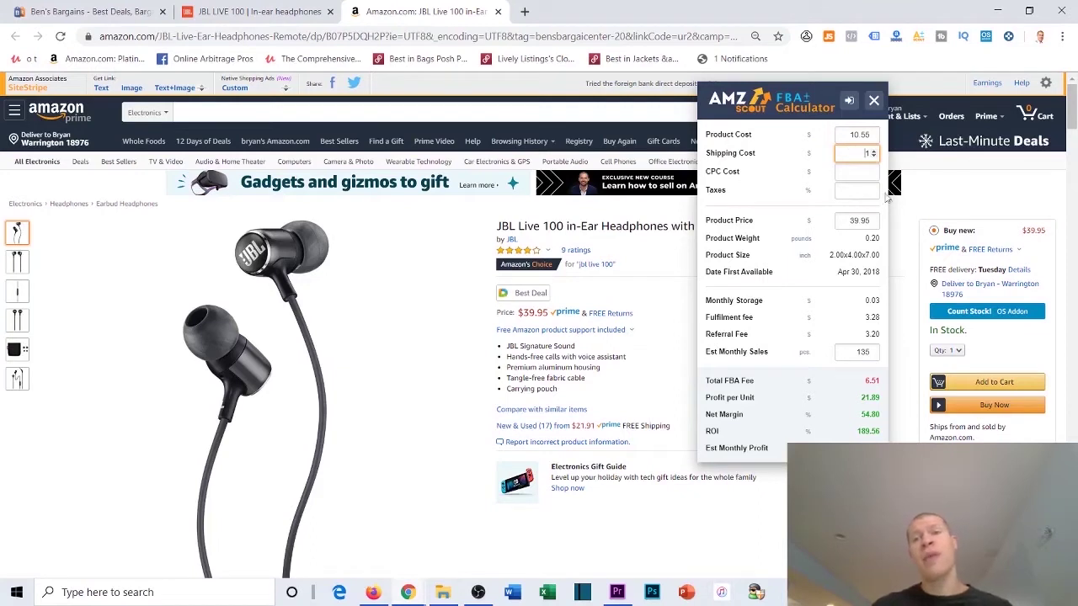
Compare the calculator's product price and product cost with the profit per unit, highlighting the profit figure
left_click(843, 221)
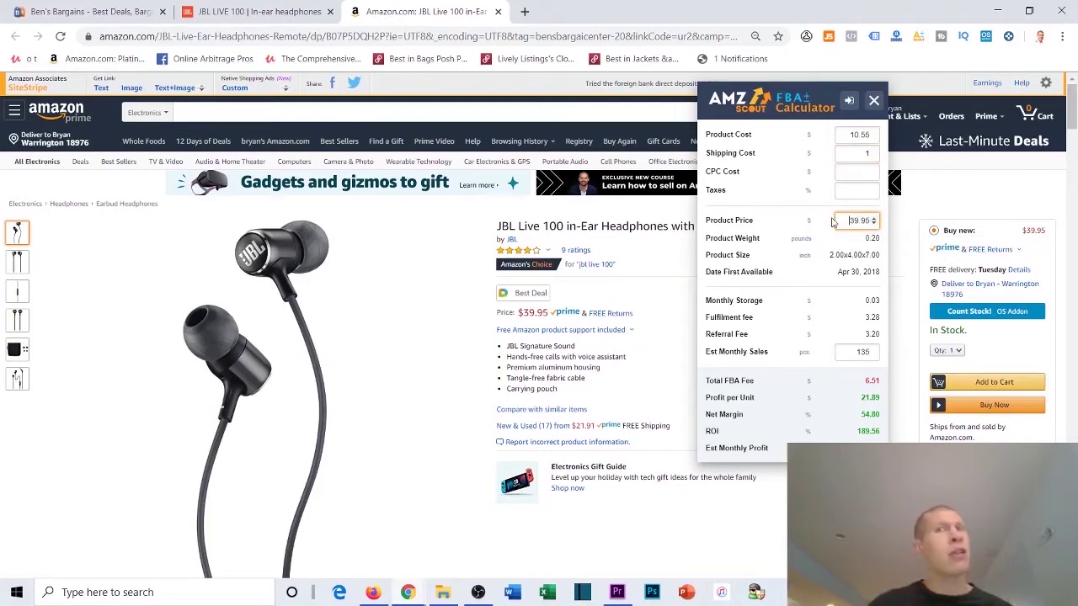
left_click(858, 396)
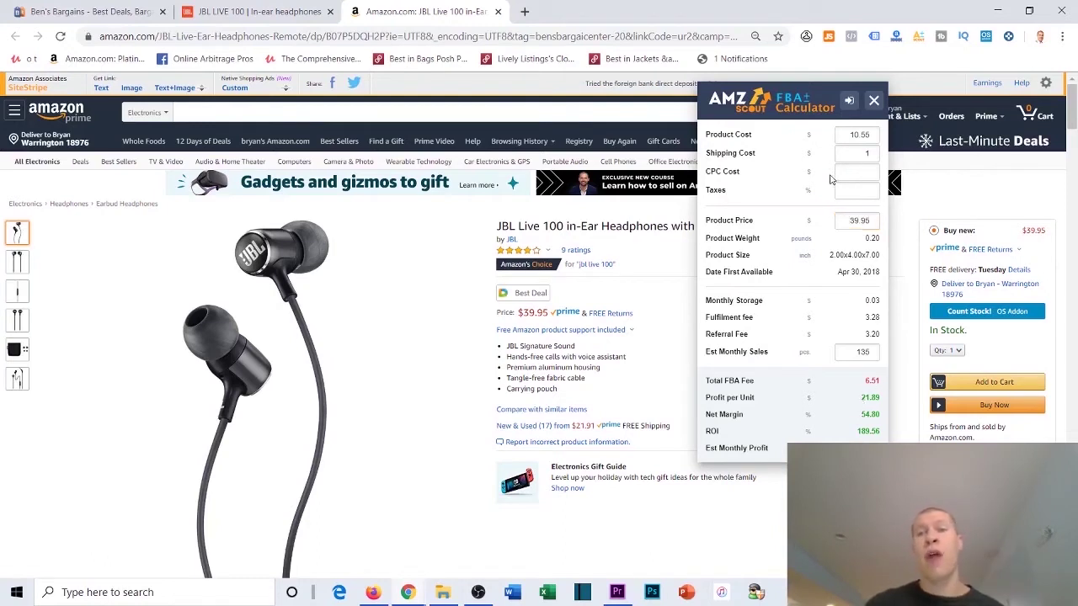
left_click(845, 133)
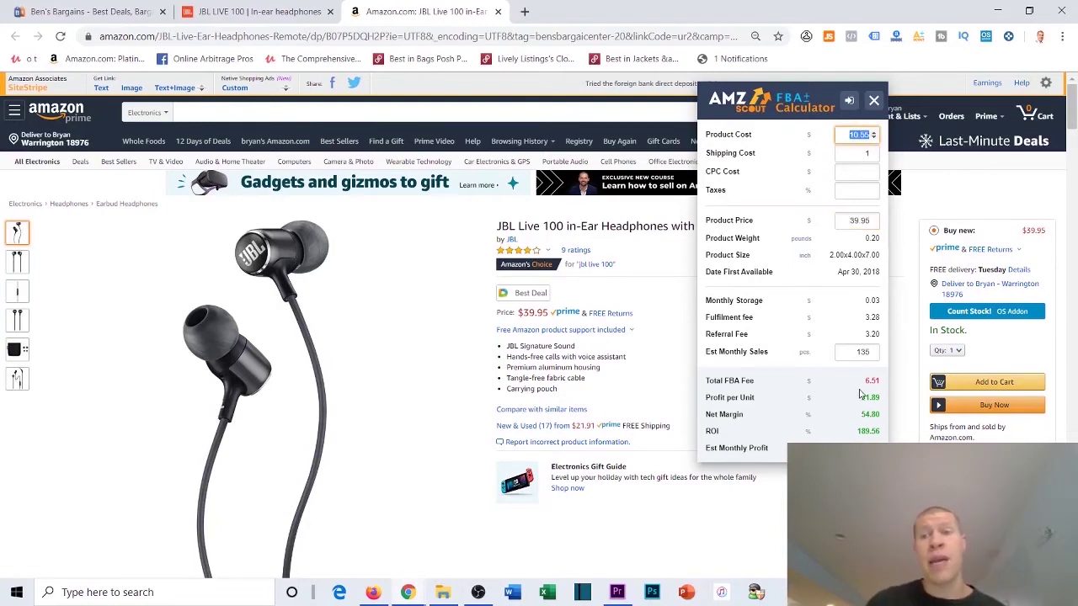
left_click_drag(858, 396, 881, 398)
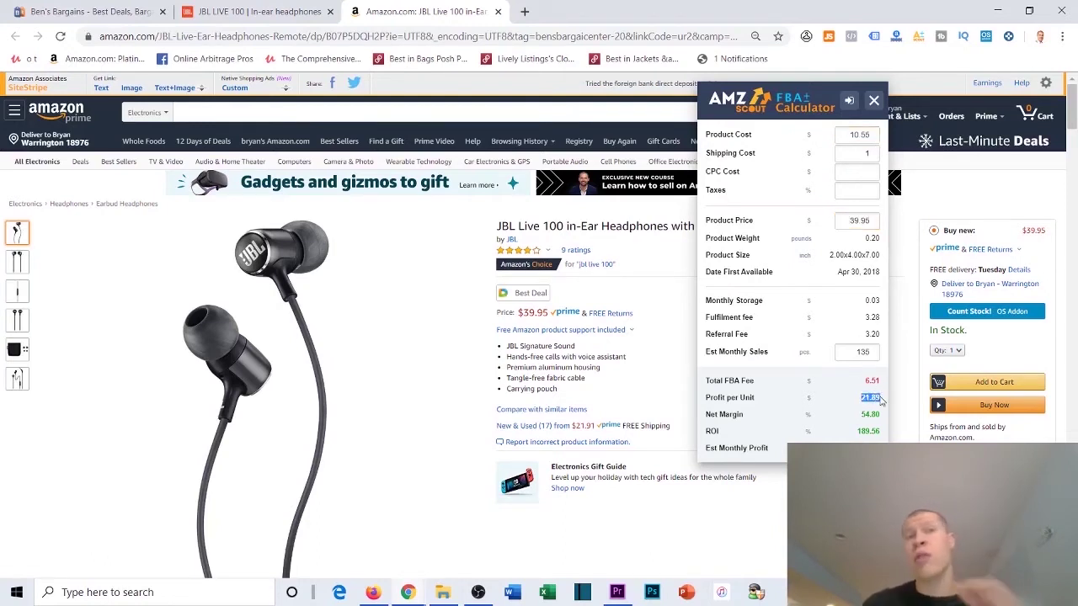
left_click(881, 402)
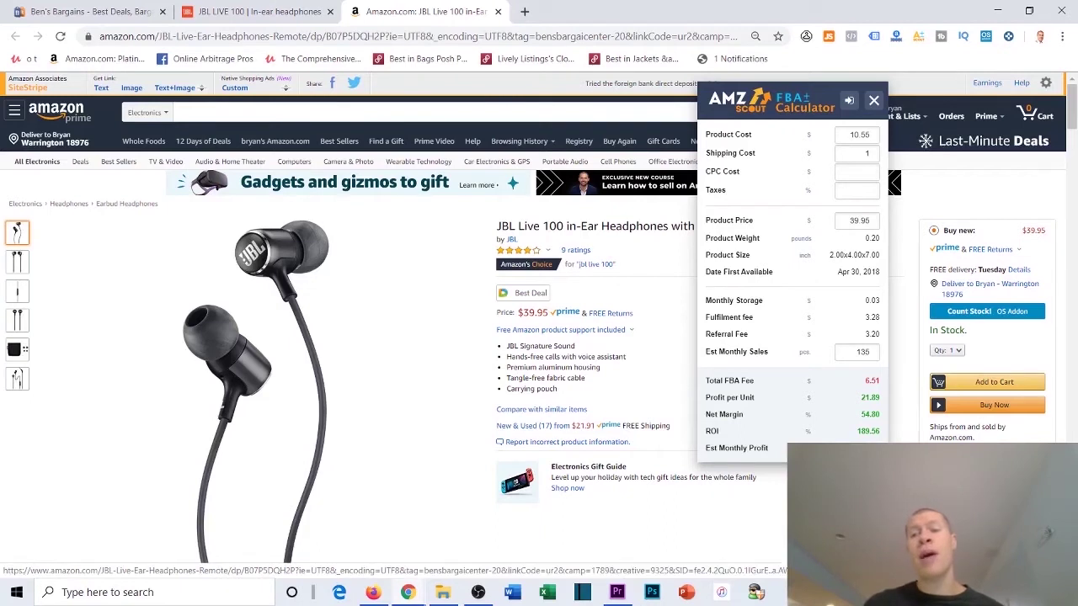
Set the product price in the FBA calculator to 21.95 dollars
double_click(857, 221)
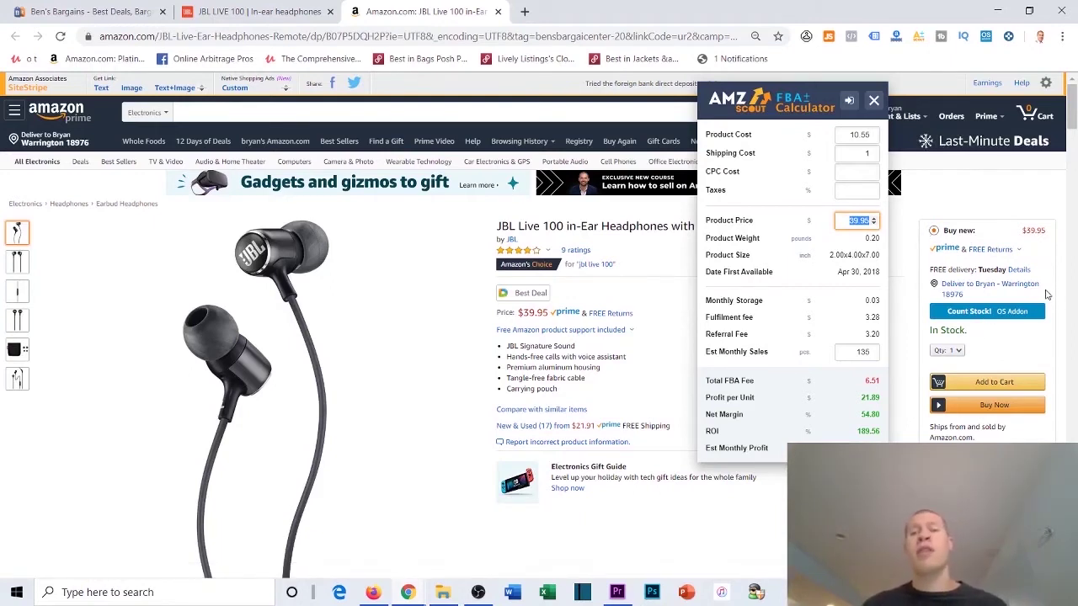
type("21.95")
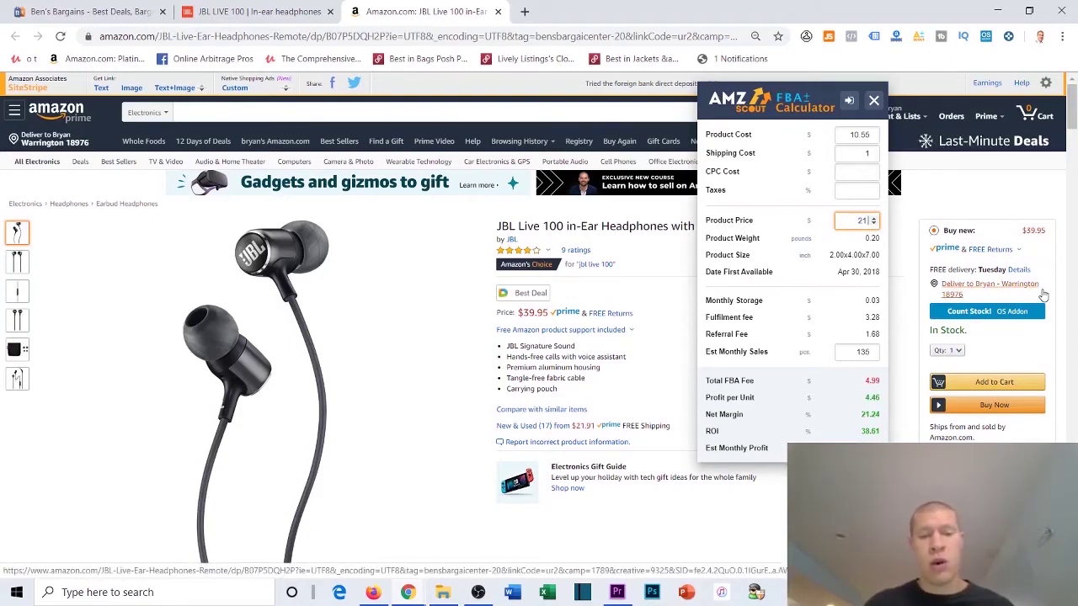
left_click(793, 282)
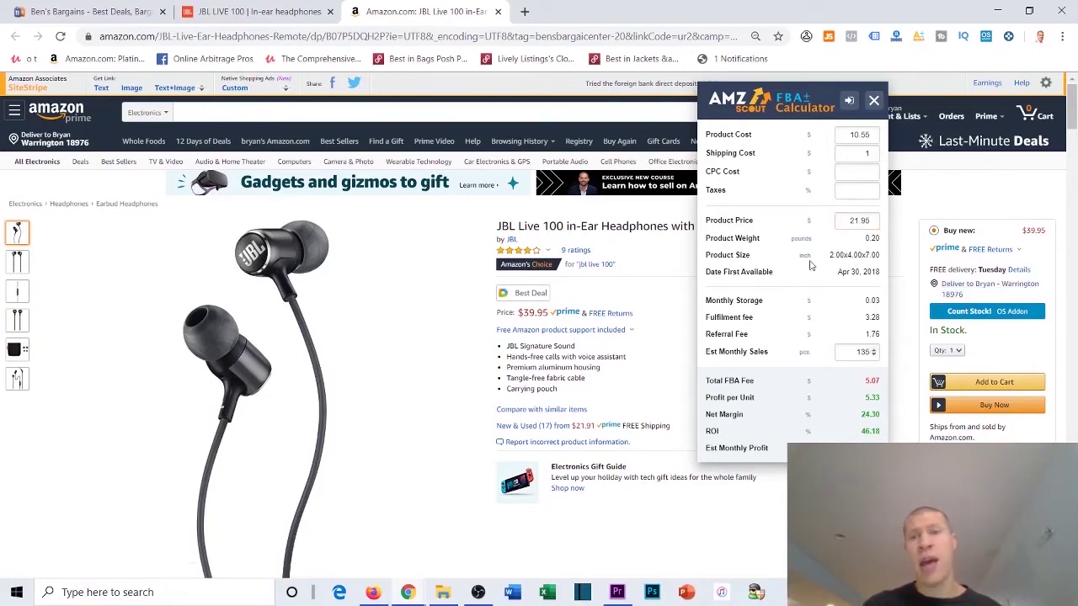
Highlight the recalculated profit per unit and review it against the product cost and net margin
left_click_drag(859, 398, 886, 404)
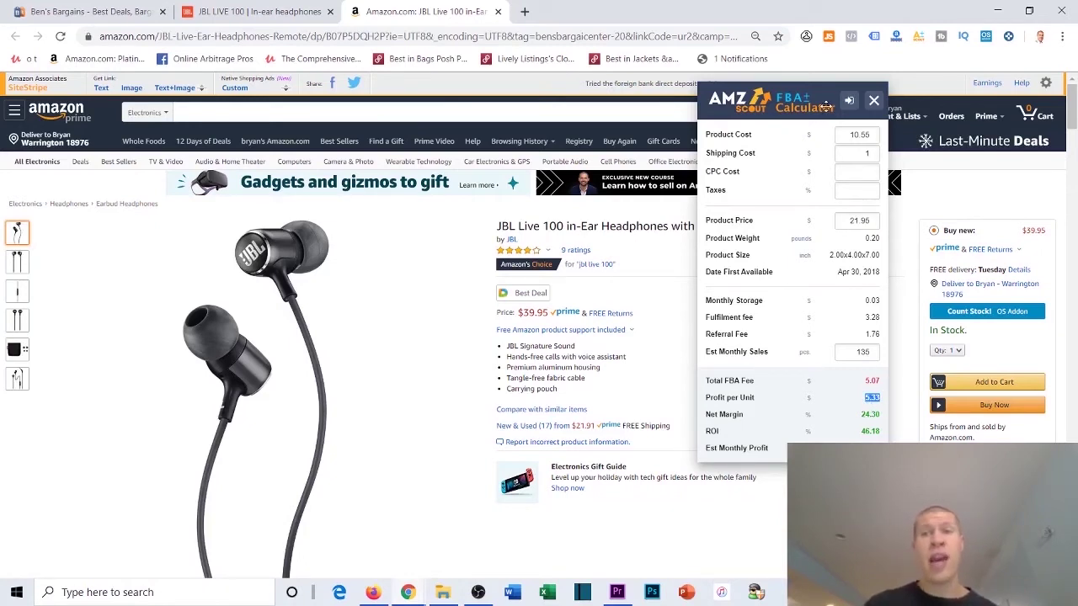
double_click(867, 136)
left_click(798, 152)
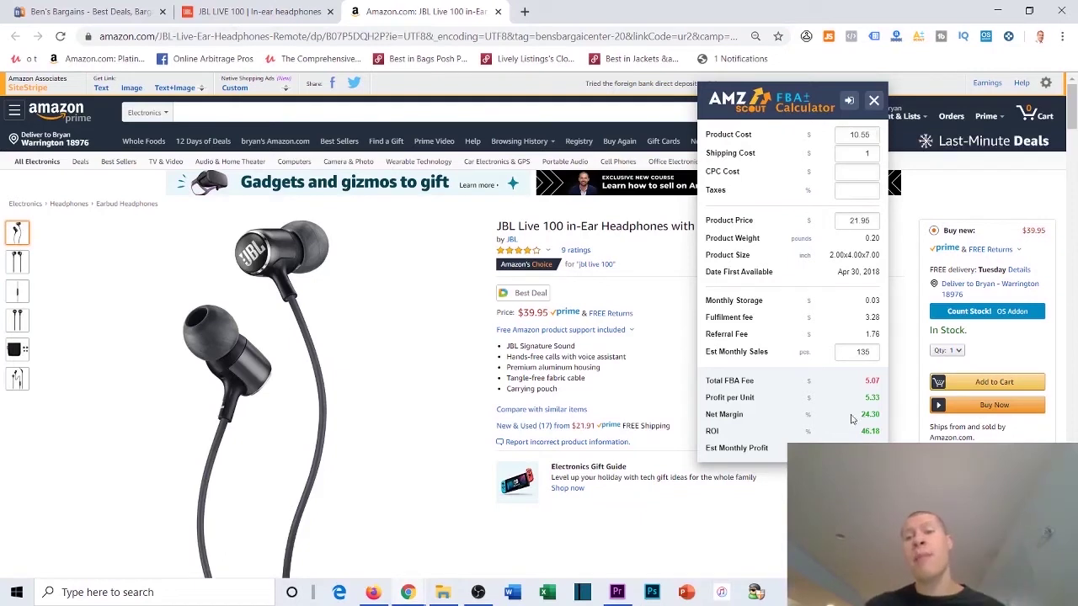
left_click(637, 330)
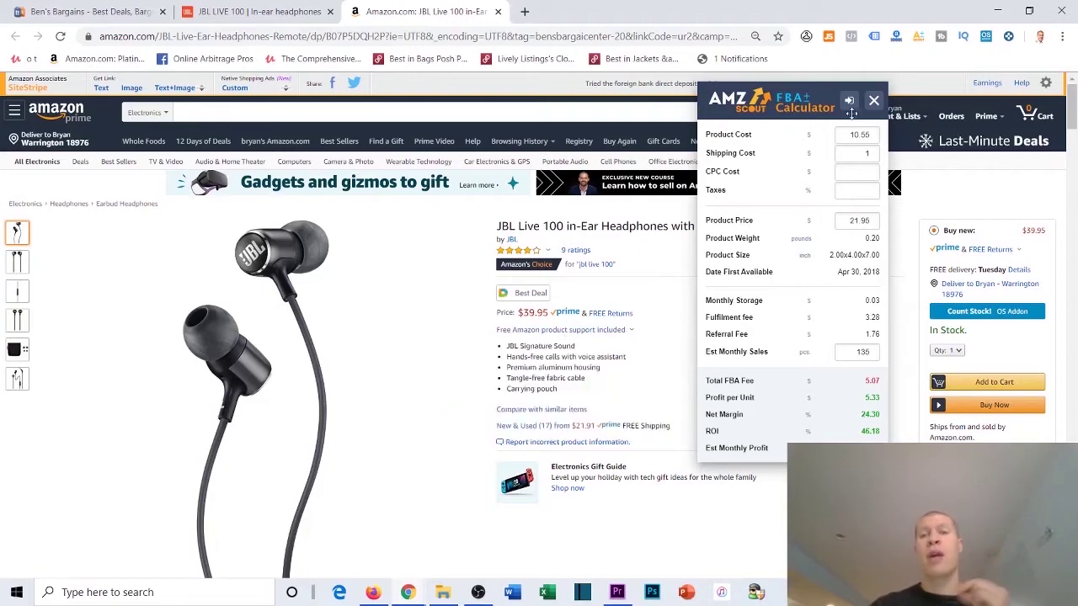
Close the FBA calculator and the Amazon and JBL store pages to return to the Ben's Bargains deals
left_click(876, 99)
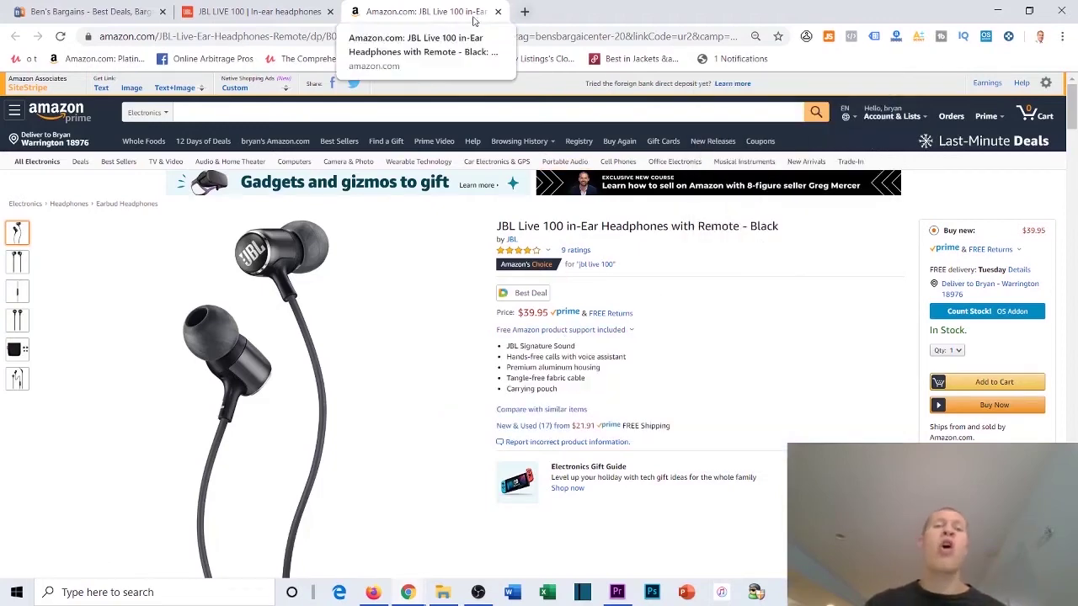
left_click(498, 15)
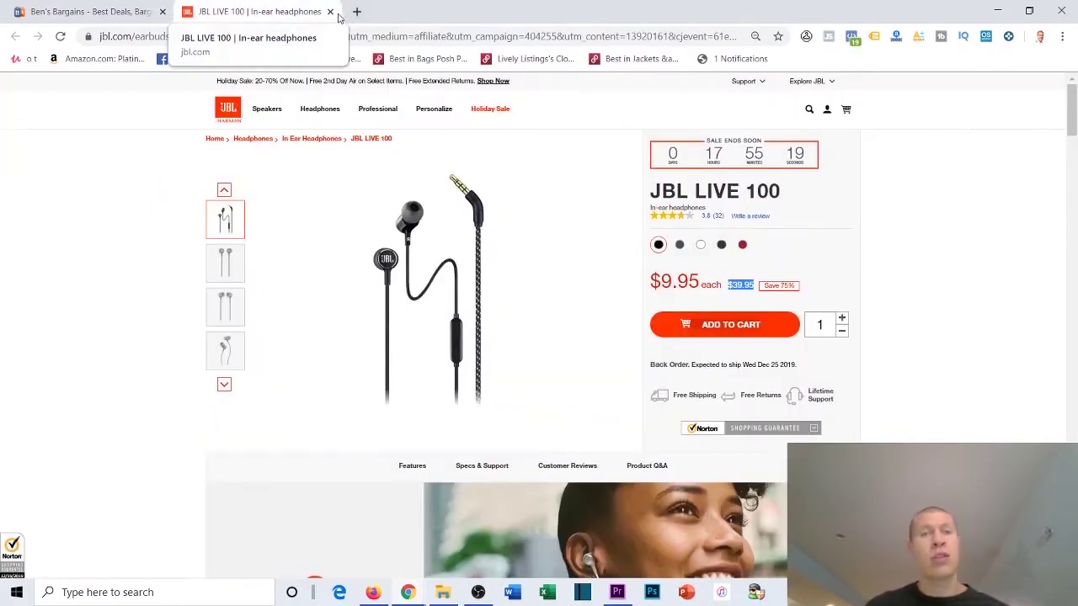
left_click(330, 12)
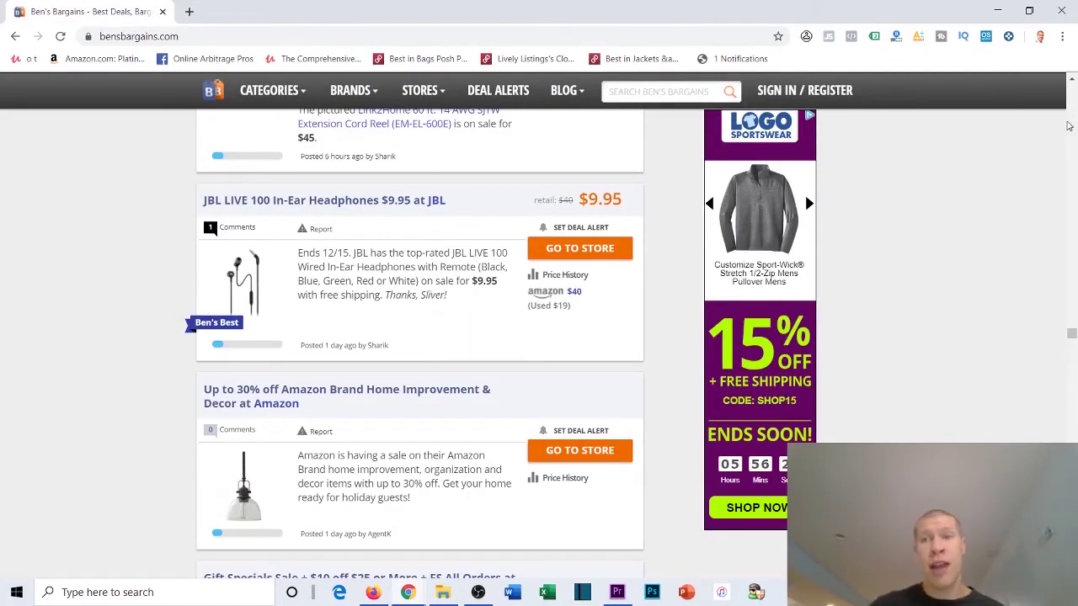
Browse further down the Ben's Bargains deals and highlight the retail price of the adidas Asweego Men's Shoes
scroll(174, 308, "down", 4)
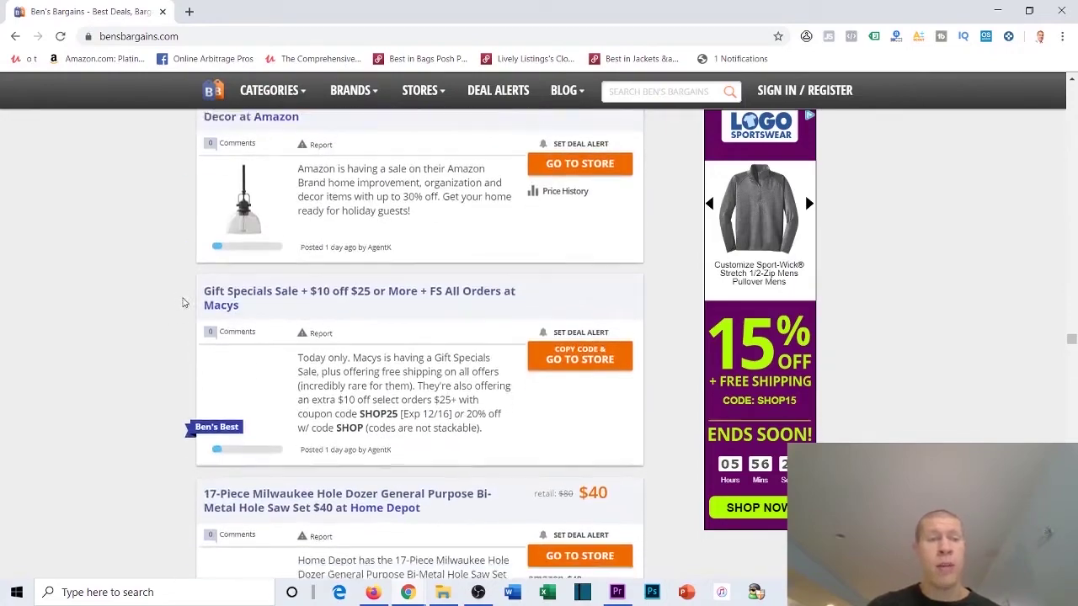
scroll(176, 264, "down", 12)
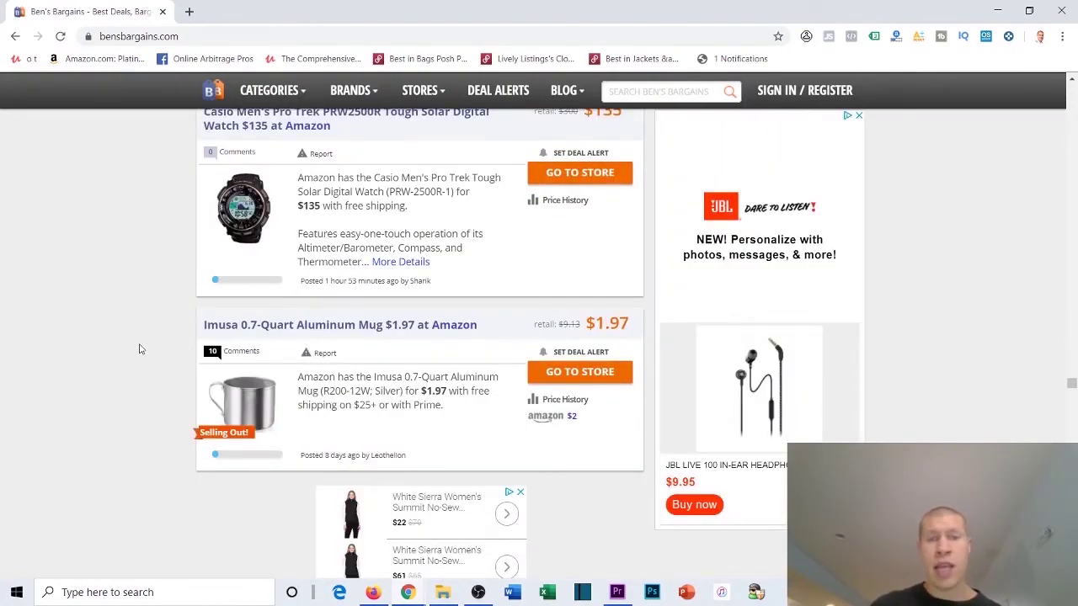
scroll(104, 425, "down", 2)
scroll(105, 438, "down", 7)
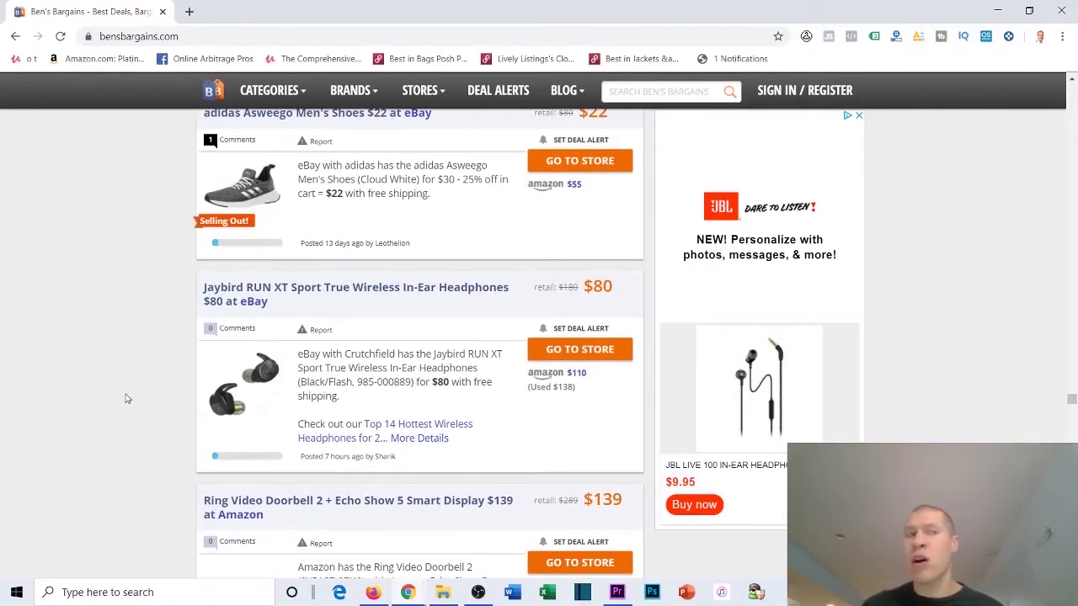
scroll(129, 398, "up", 1)
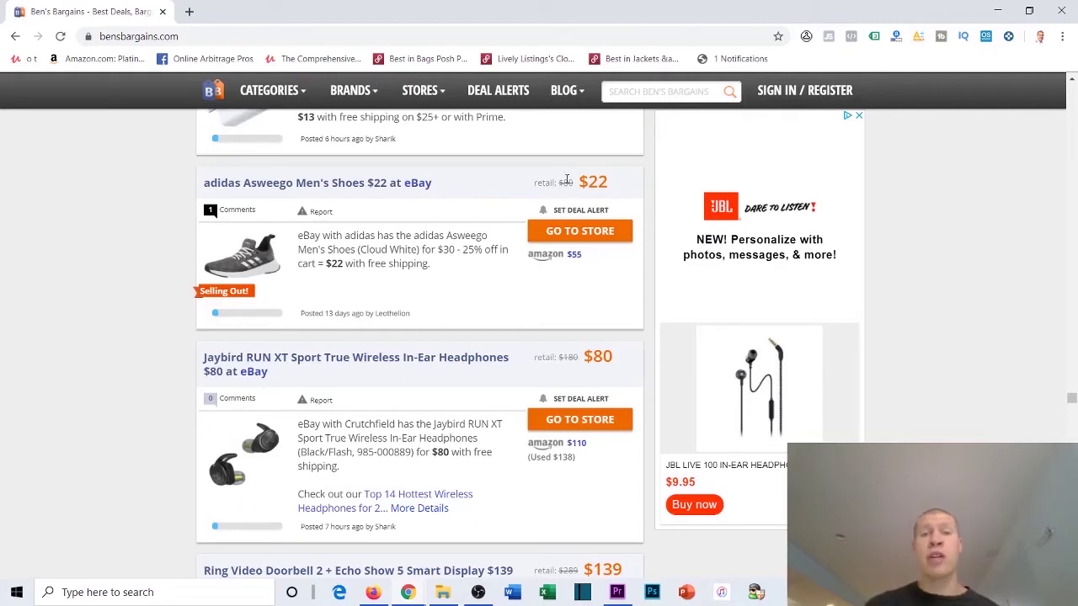
left_click_drag(558, 182, 577, 181)
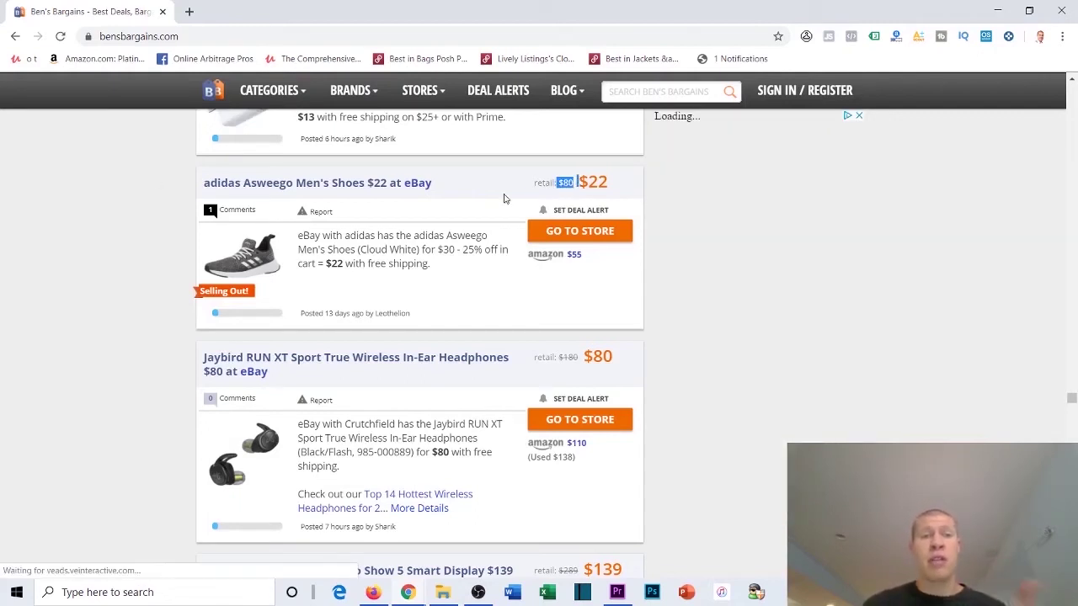
scroll(67, 286, "down", 1)
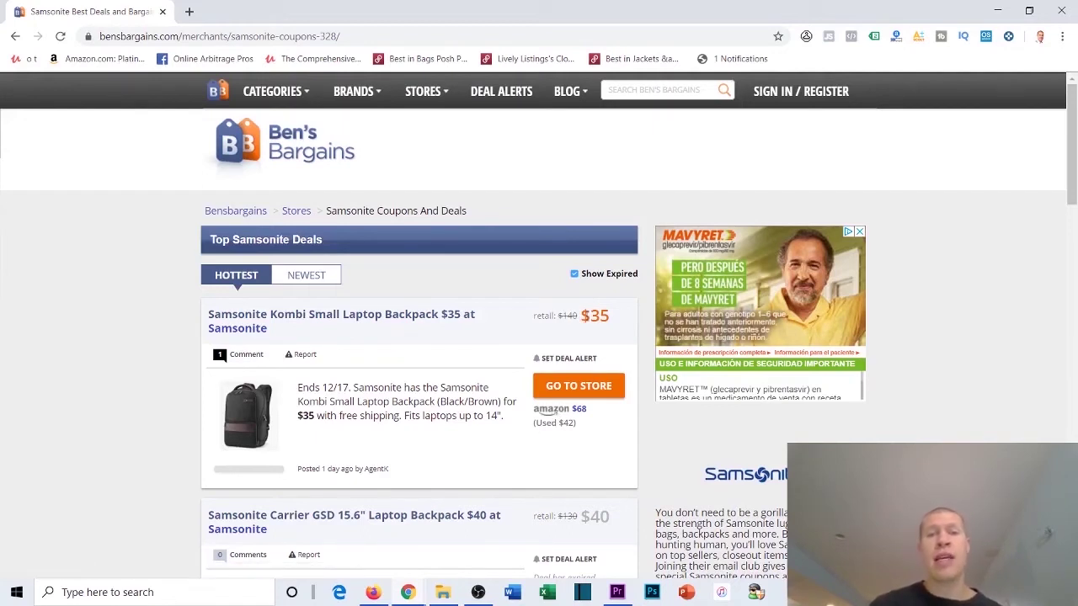
Open the Amazon listing for the Samsonite Kombi Small Laptop Backpack from its deal and highlight the Amazon price
left_click(547, 410)
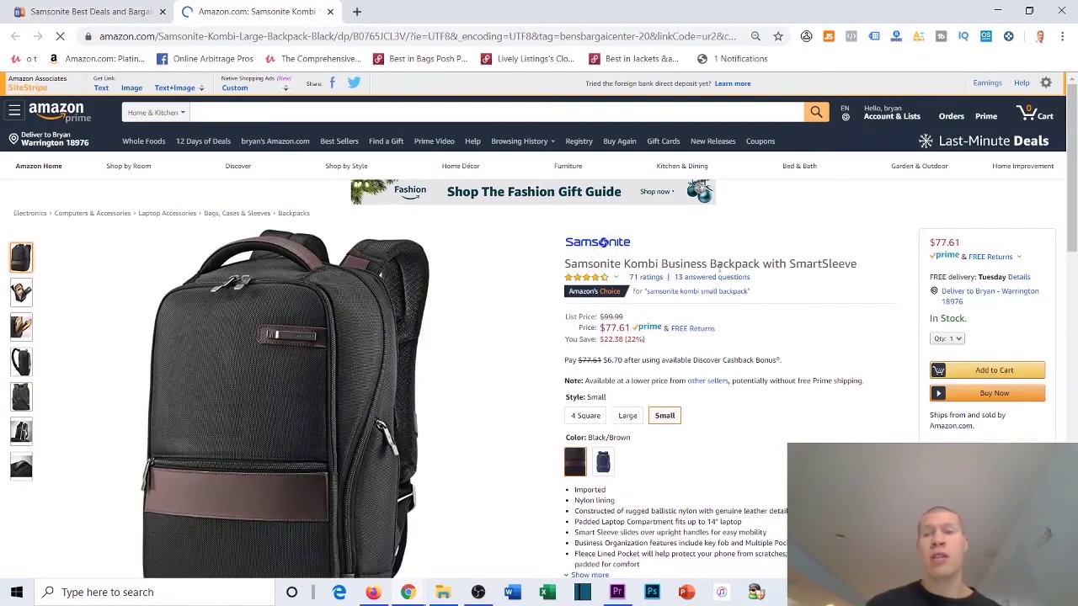
left_click_drag(957, 242, 897, 218)
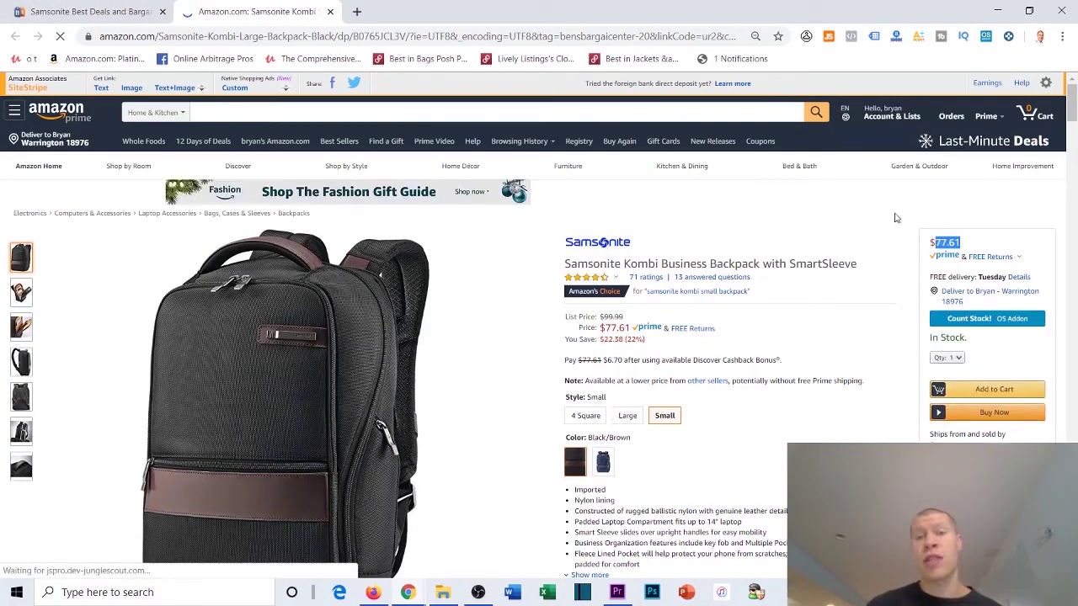
left_click(931, 236)
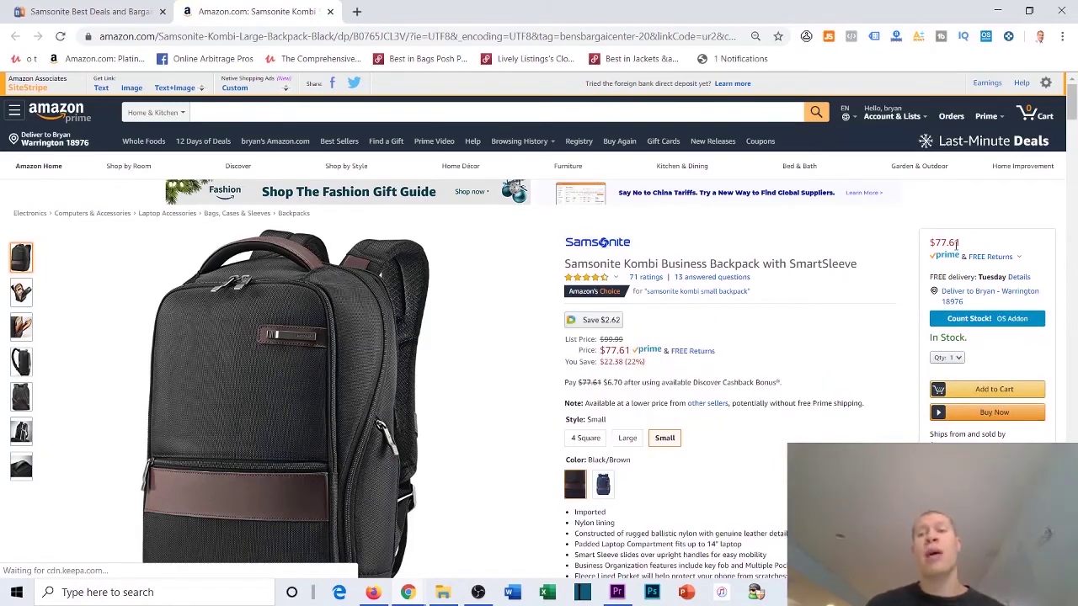
left_click_drag(962, 244, 928, 244)
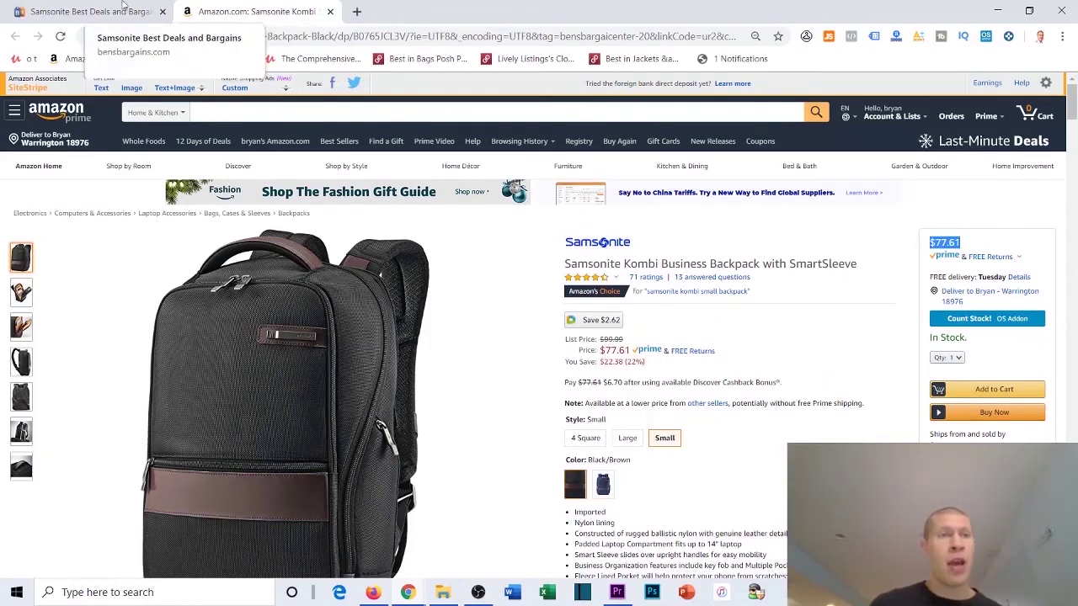
Compare the Samsonite Kombi backpack's deal and Amazon prices, then review its FBA profit in the AMZScout calculator for a product cost of $35
left_click(89, 10)
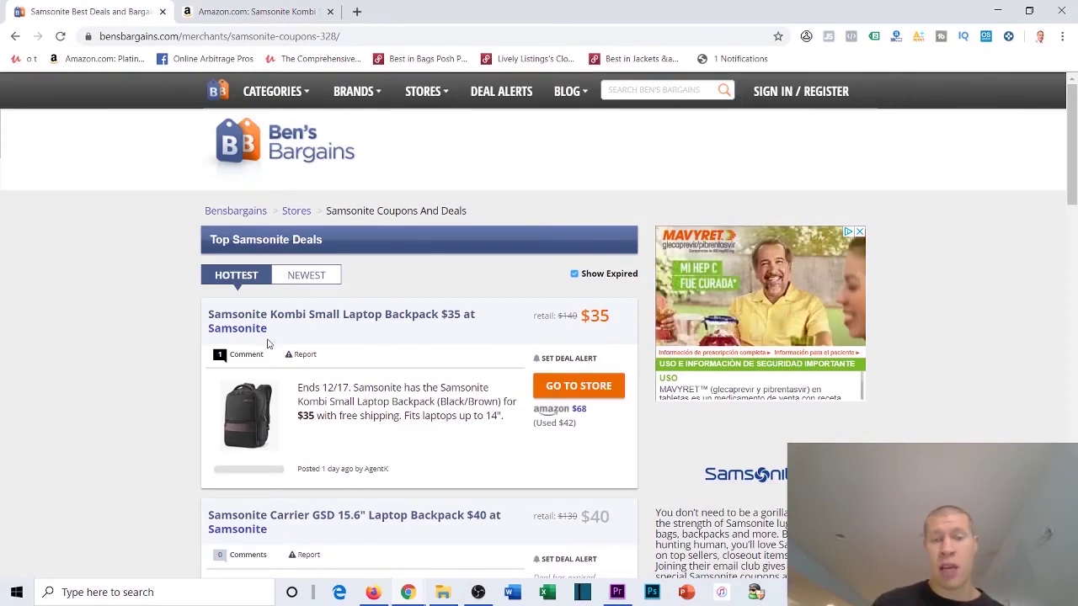
left_click(284, 11)
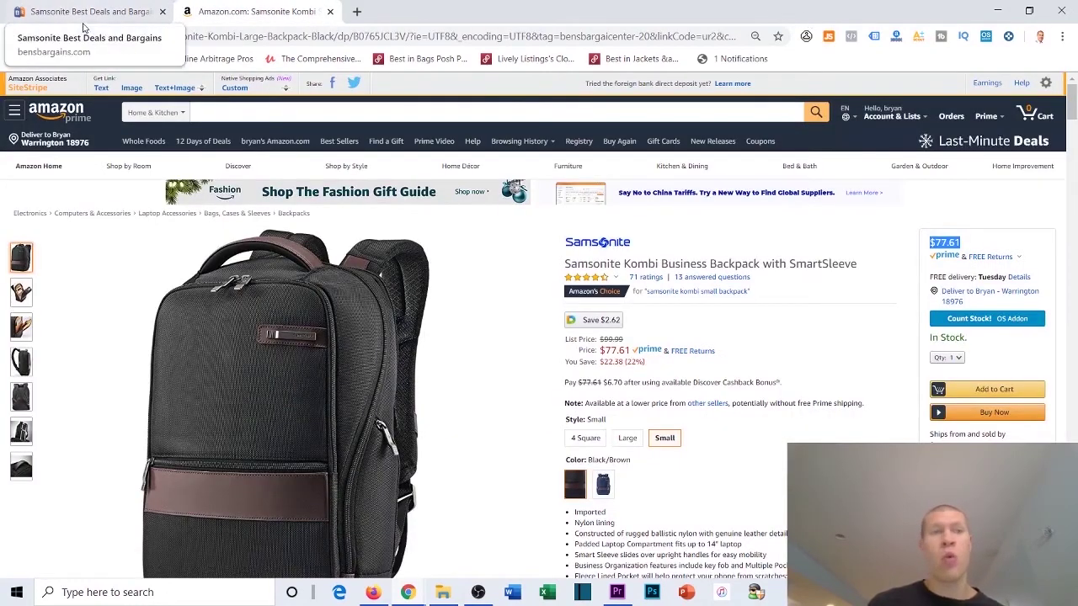
left_click(920, 37)
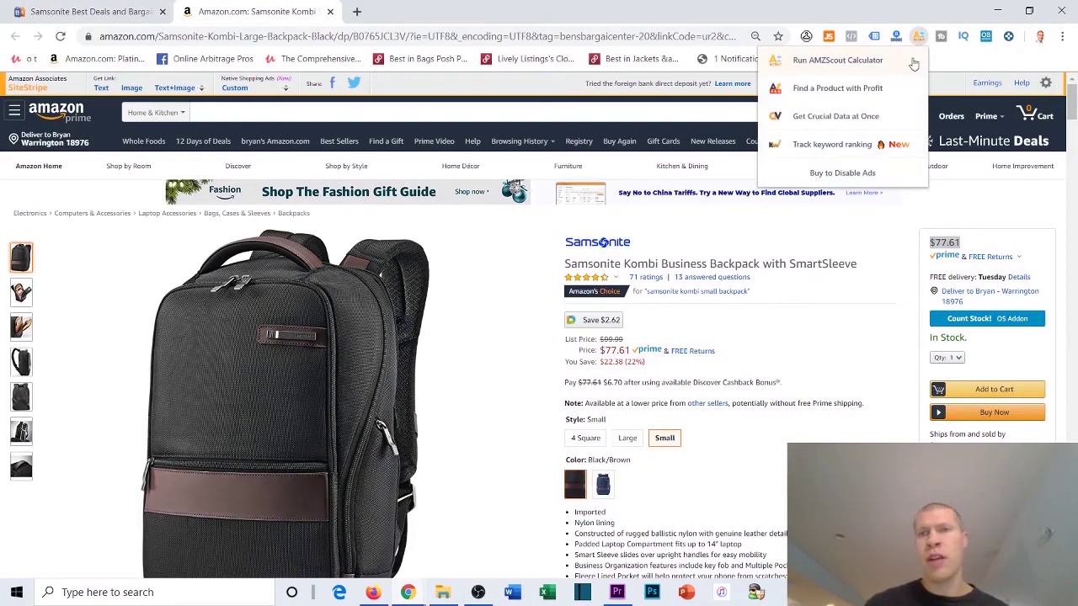
left_click(827, 61)
double_click(850, 138)
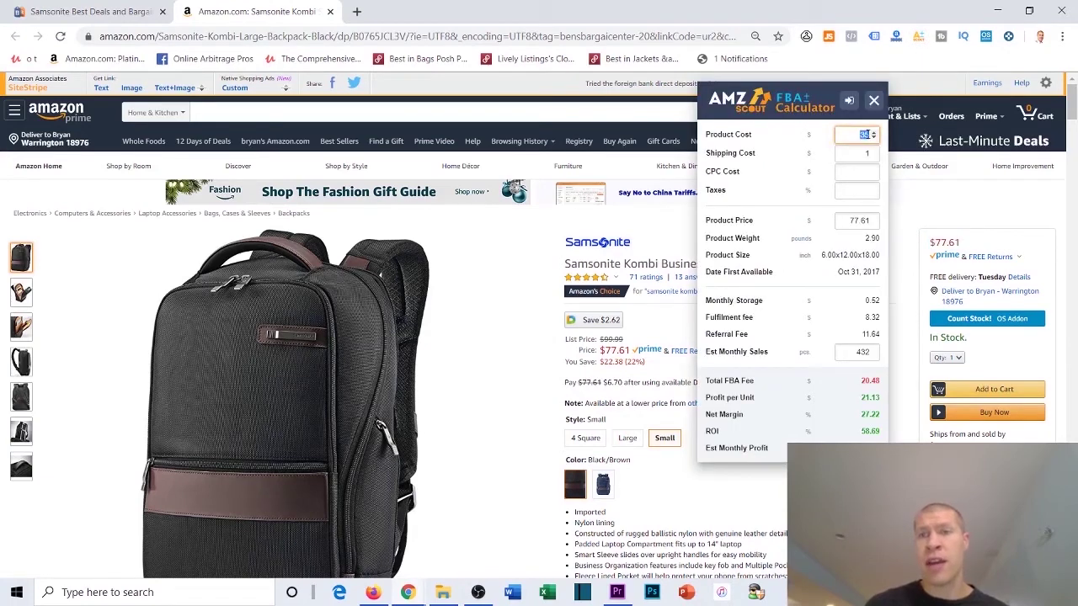
left_click(792, 167)
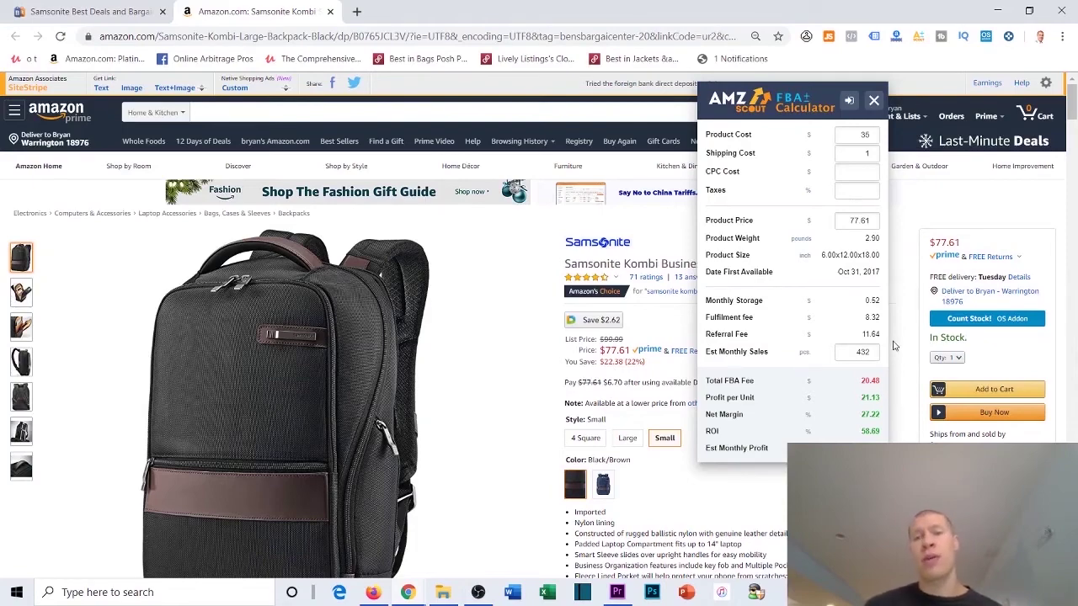
scroll(689, 263, "down", 3)
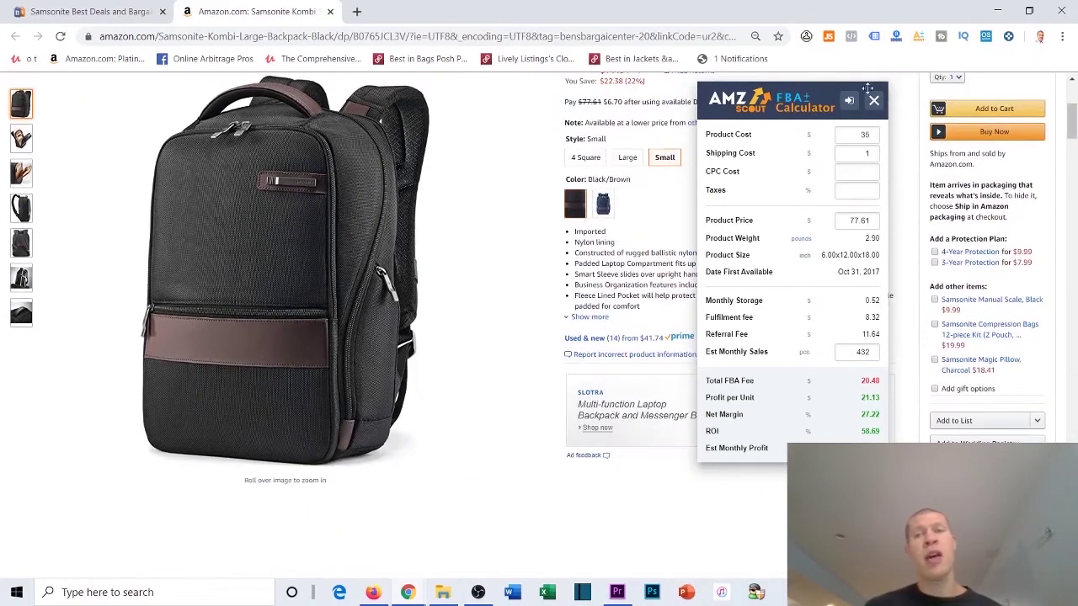
left_click(873, 100)
Find the backpack's Best Sellers Rank on its Amazon listing and check its estimated monthly sales in Jungle Scout
left_click(116, 9)
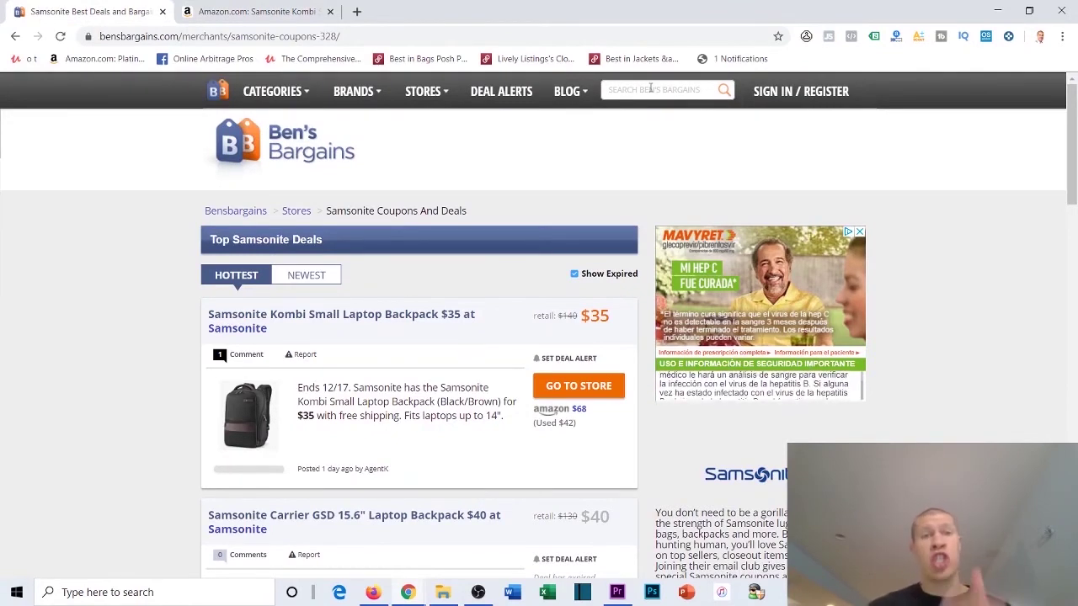
left_click(244, 11)
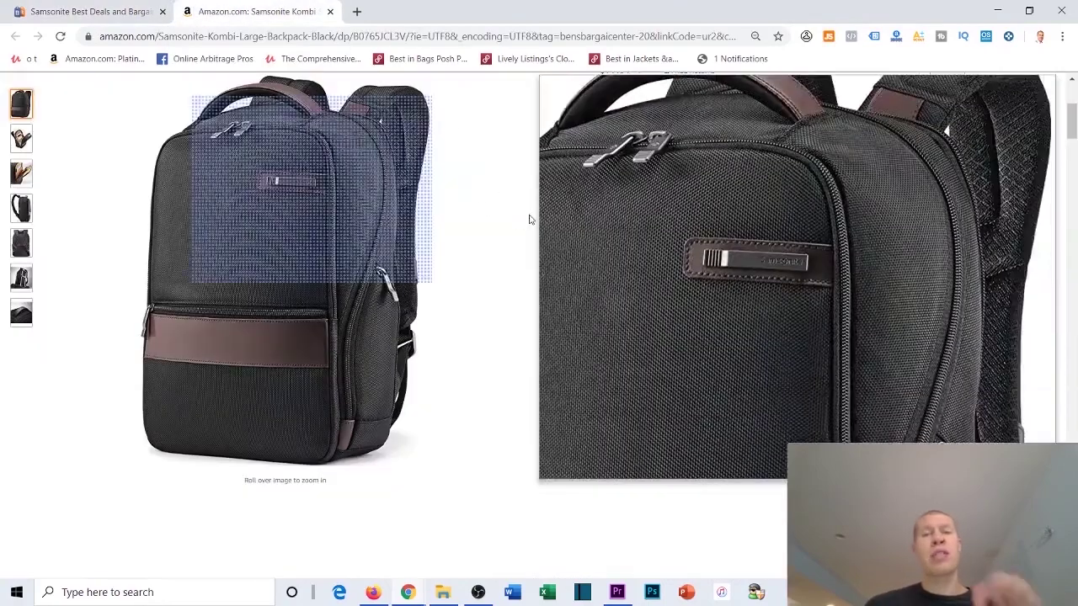
scroll(616, 241, "down", 20)
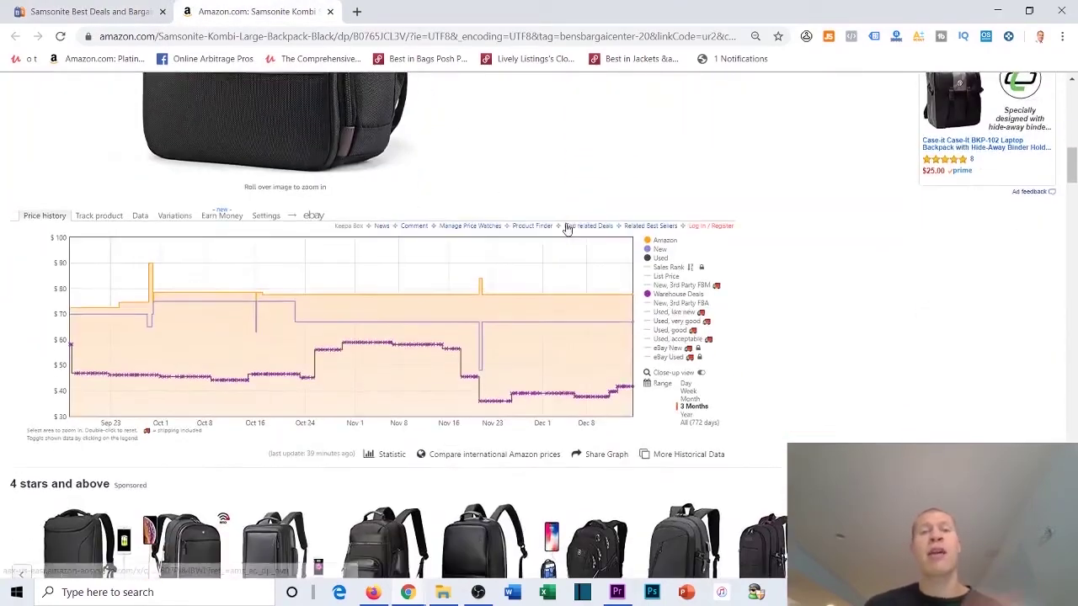
scroll(412, 291, "down", 3)
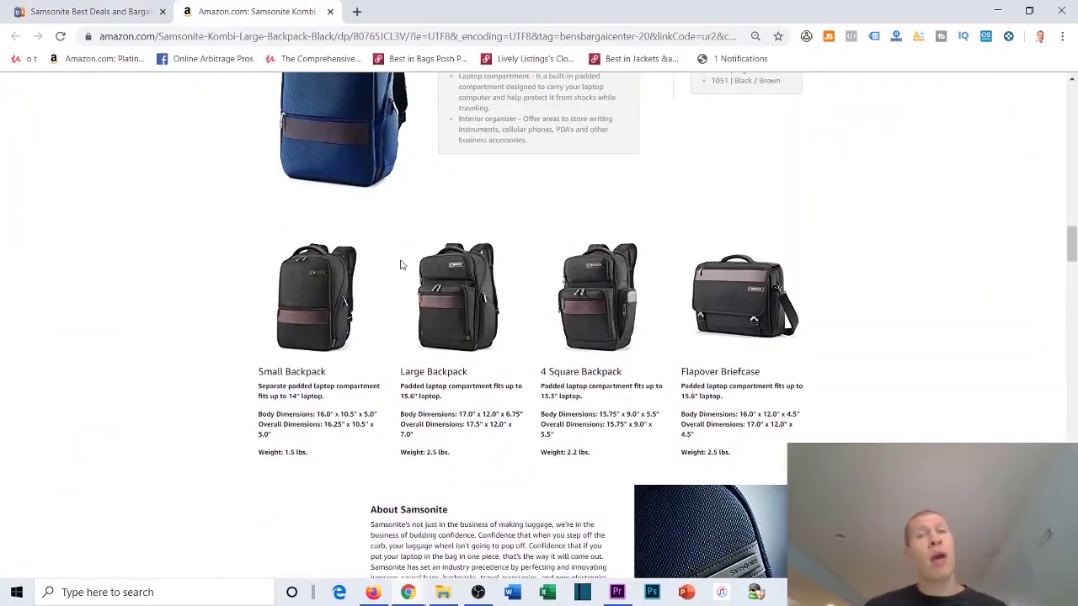
scroll(401, 265, "down", 9)
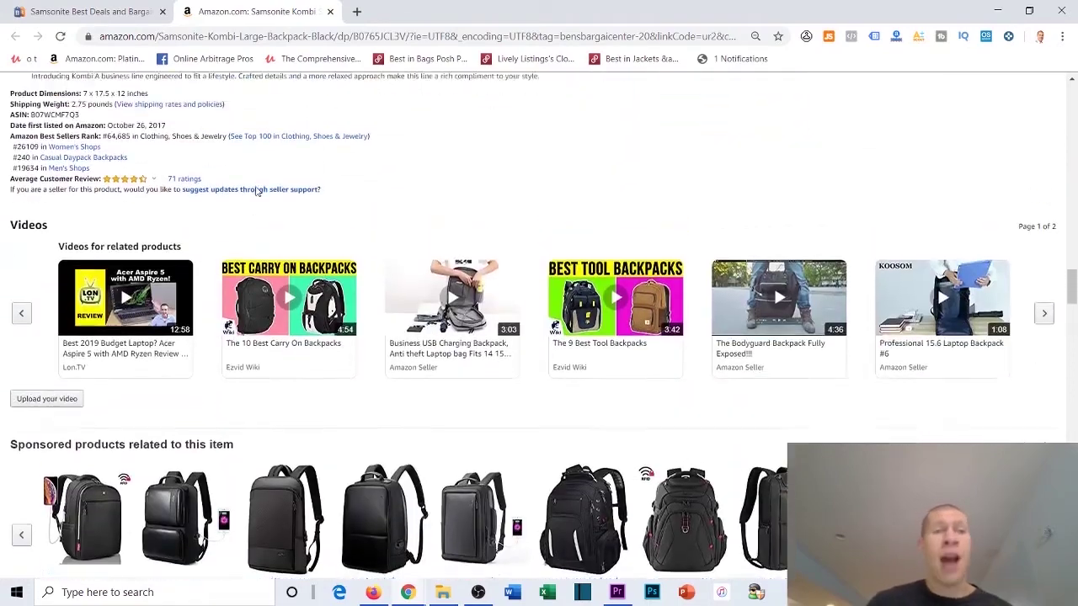
scroll(257, 191, "up", 1)
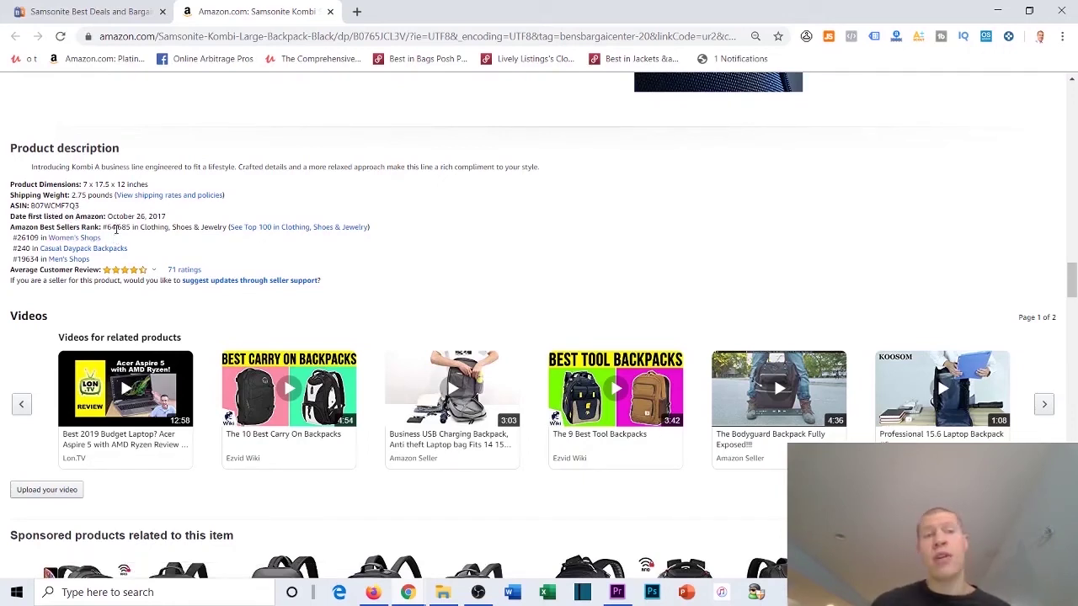
left_click(829, 36)
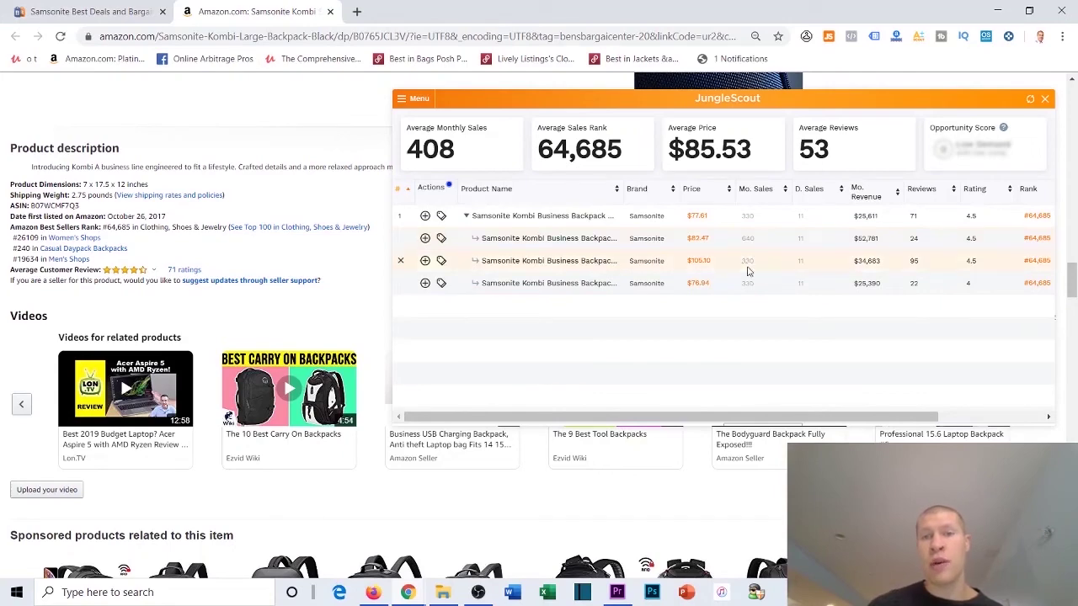
left_click(1042, 99)
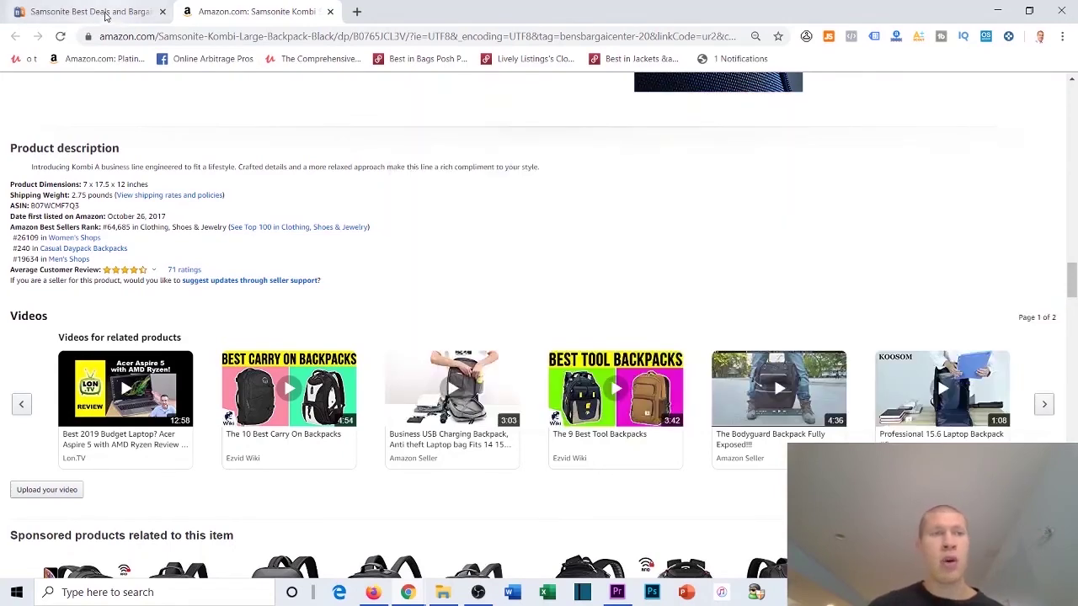
Open the Samsonite store page from the Kombi Small Laptop Backpack deal and check its stock and available quantities
left_click(106, 12)
left_click(578, 386)
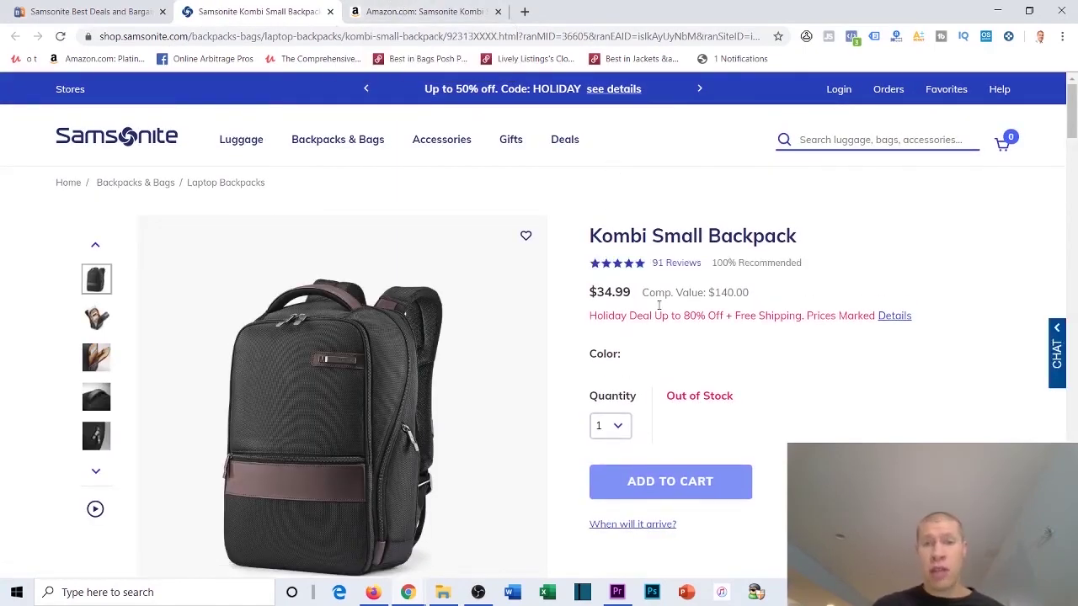
left_click(618, 428)
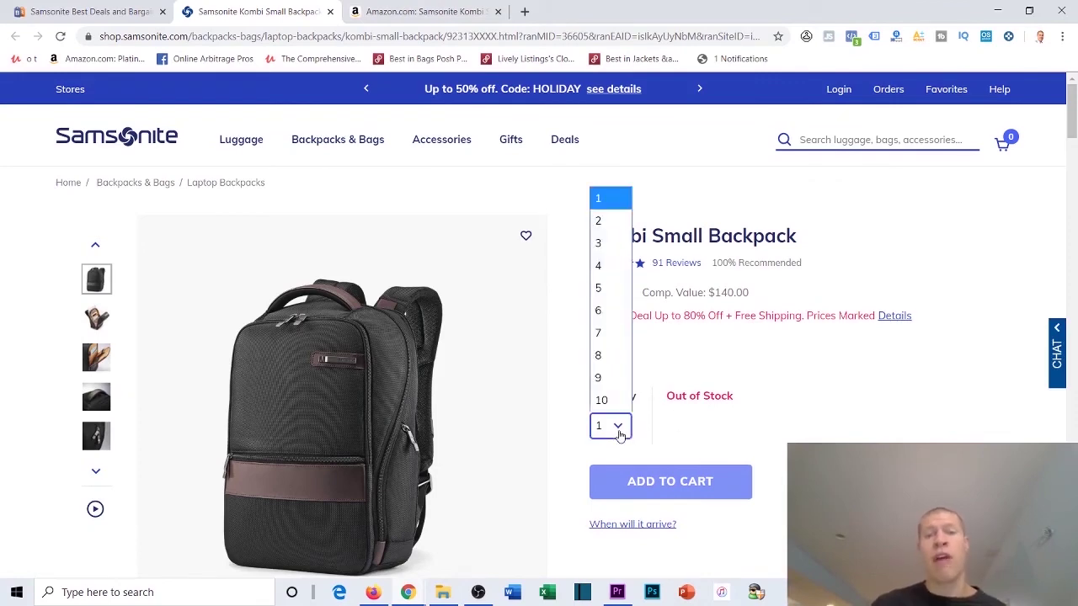
left_click(726, 366)
scroll(810, 317, "down", 1)
scroll(776, 284, "down", 2)
scroll(776, 280, "up", 1)
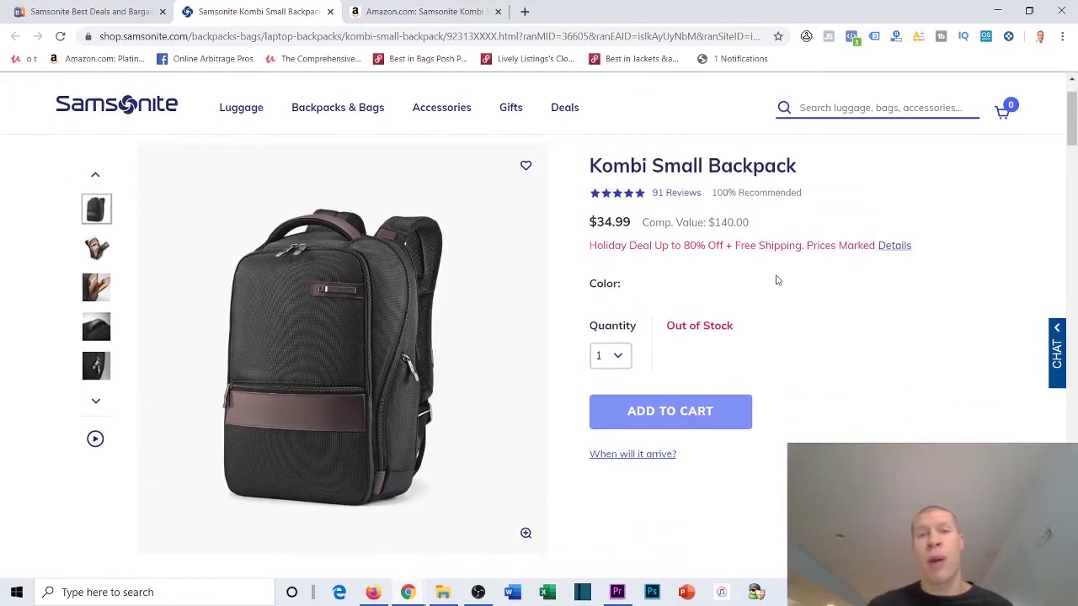
Look over the other backpacks on the Samsonite product page and highlight the Kombi Small Backpack's price
scroll(714, 306, "down", 2)
scroll(696, 307, "down", 6)
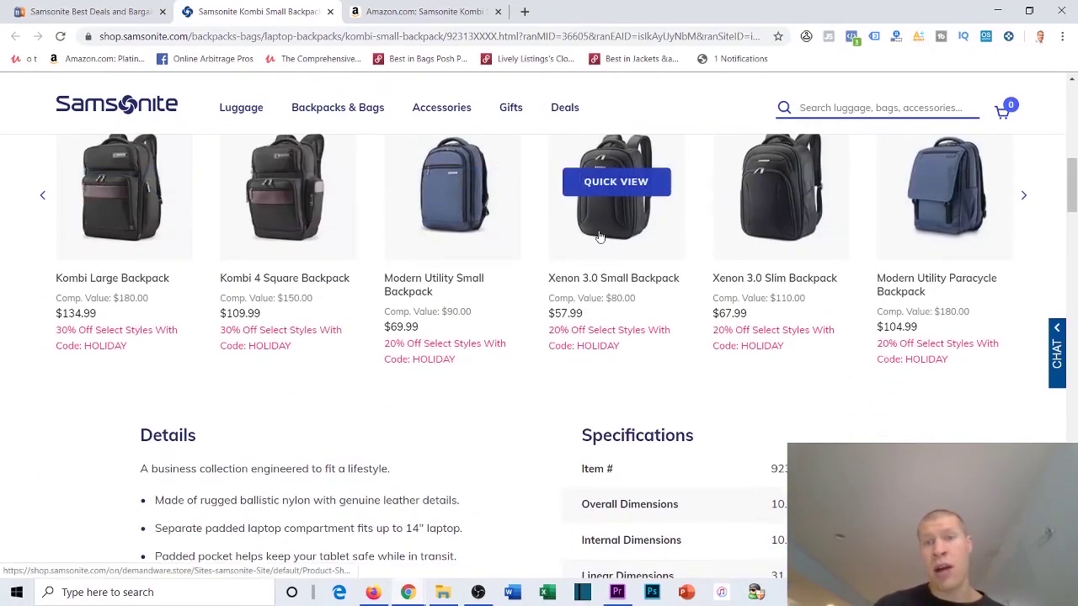
scroll(617, 179, "up", 10)
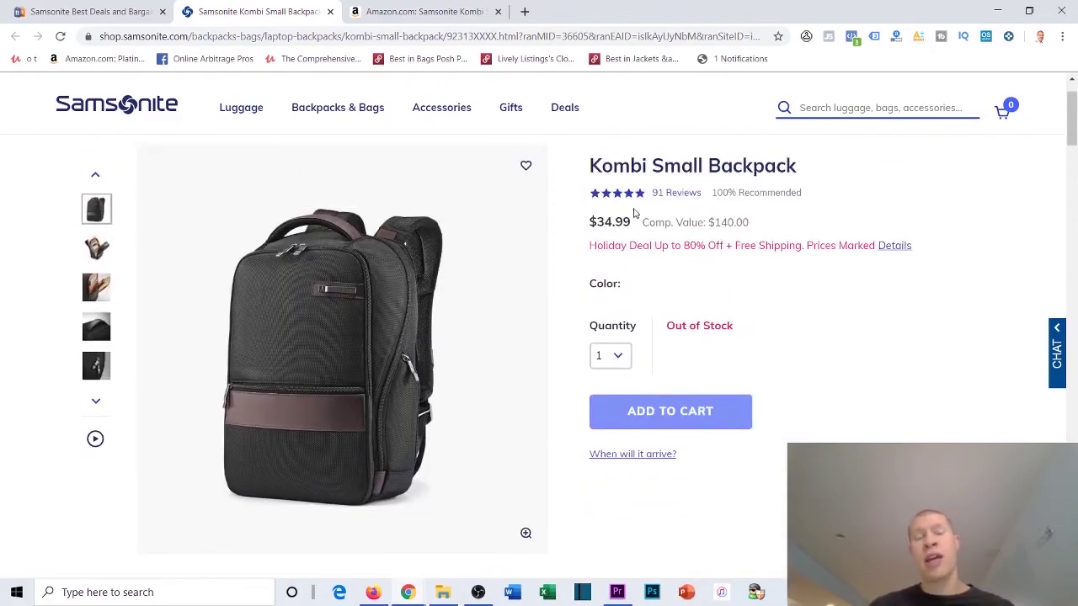
scroll(627, 211, "up", 1)
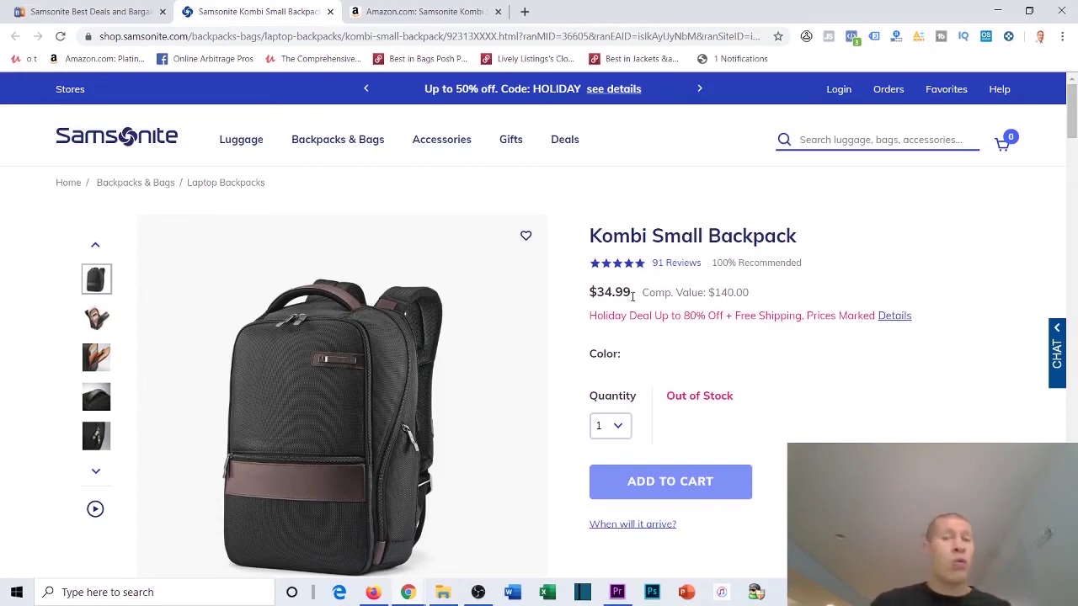
left_click_drag(631, 295, 571, 290)
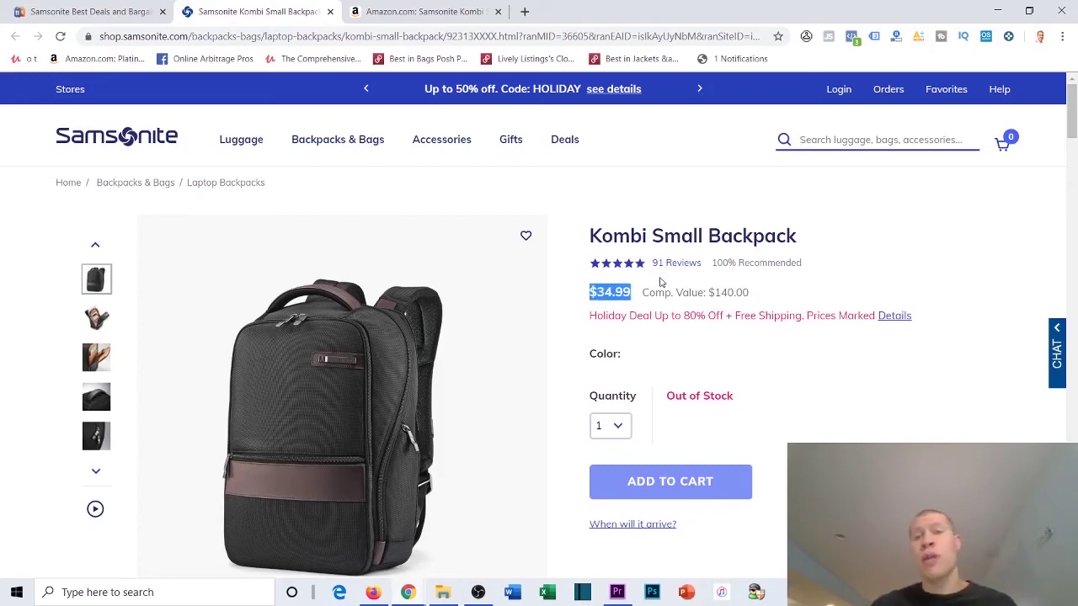
left_click(633, 293)
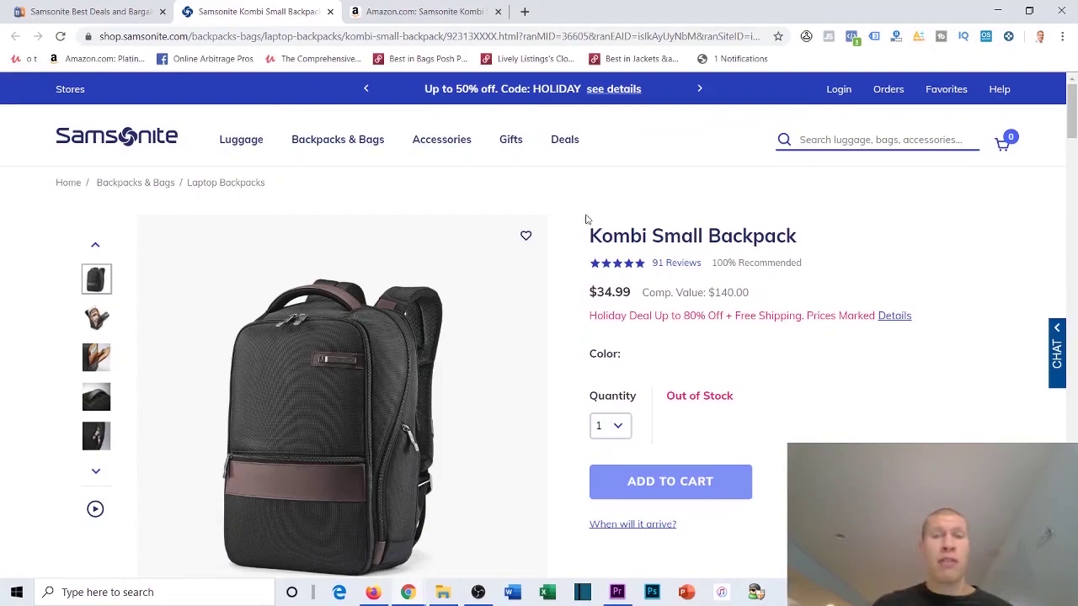
Return to the backpack's Amazon listing, review its profit again in the AMZScout FBA calculator, and close the calculator
left_click(450, 11)
scroll(842, 232, "up", 5)
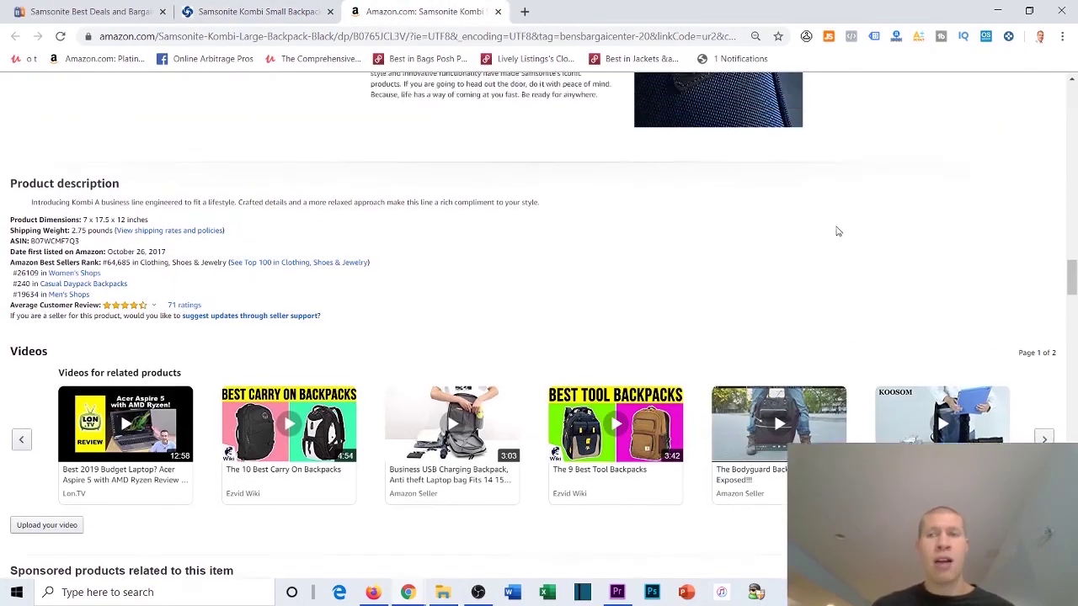
scroll(938, 234, "up", 5)
left_click(918, 36)
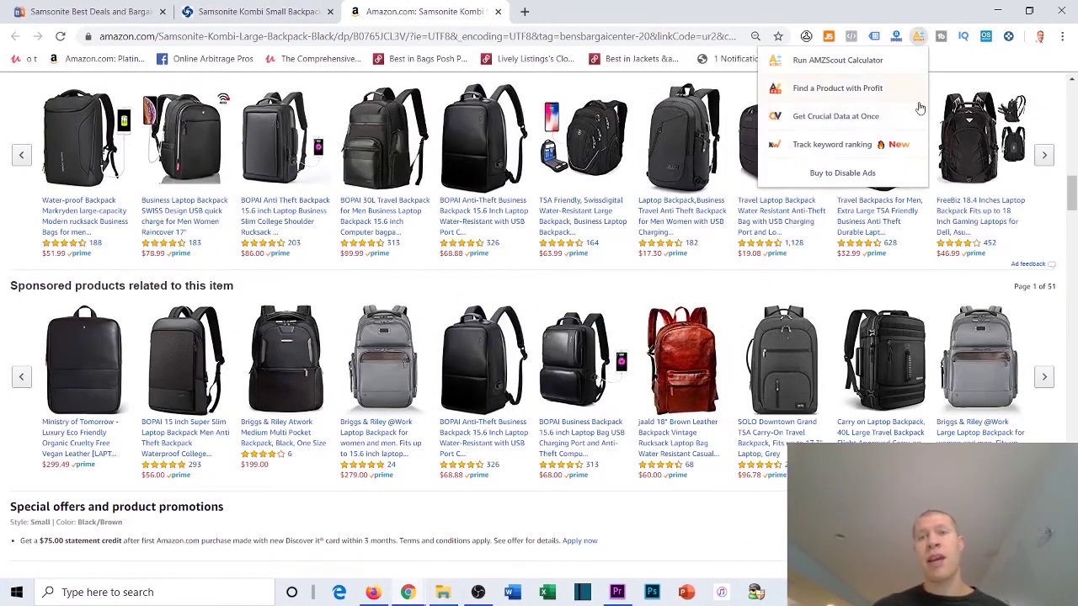
left_click(847, 62)
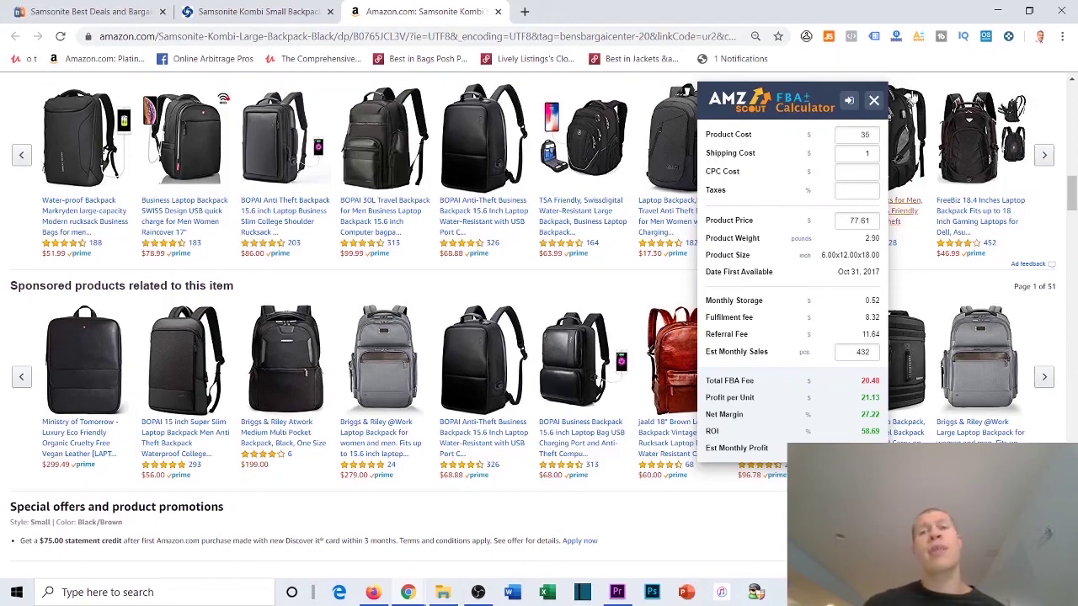
left_click(876, 101)
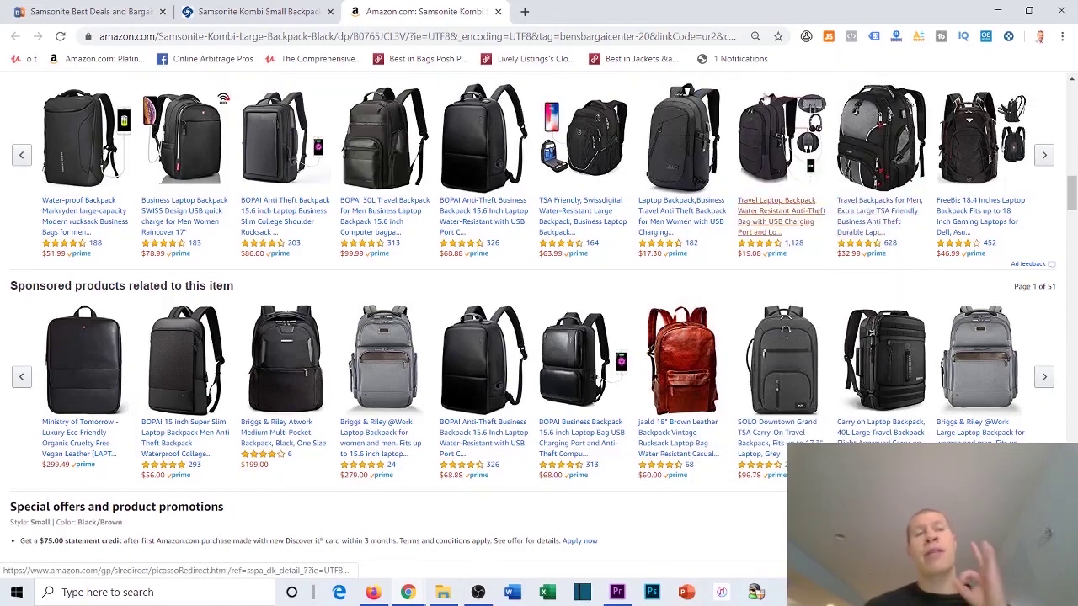